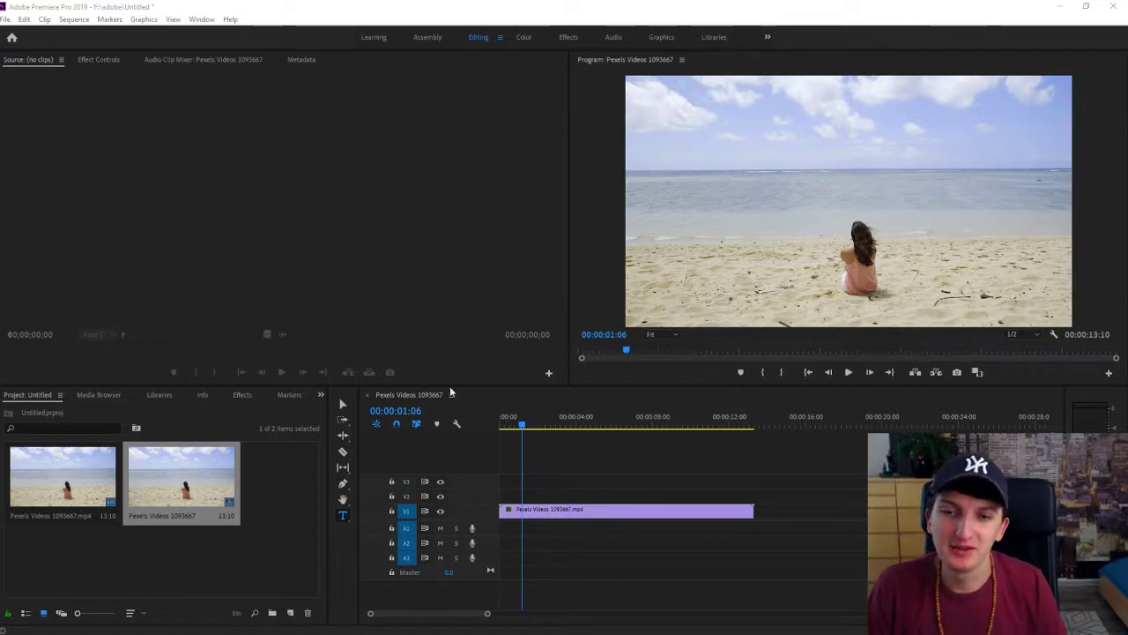
Step: Create a wide text box across the sky of the beach video and enter HOLIDAY as the title
{"action": "left_click", "coordinate": [343, 514]}
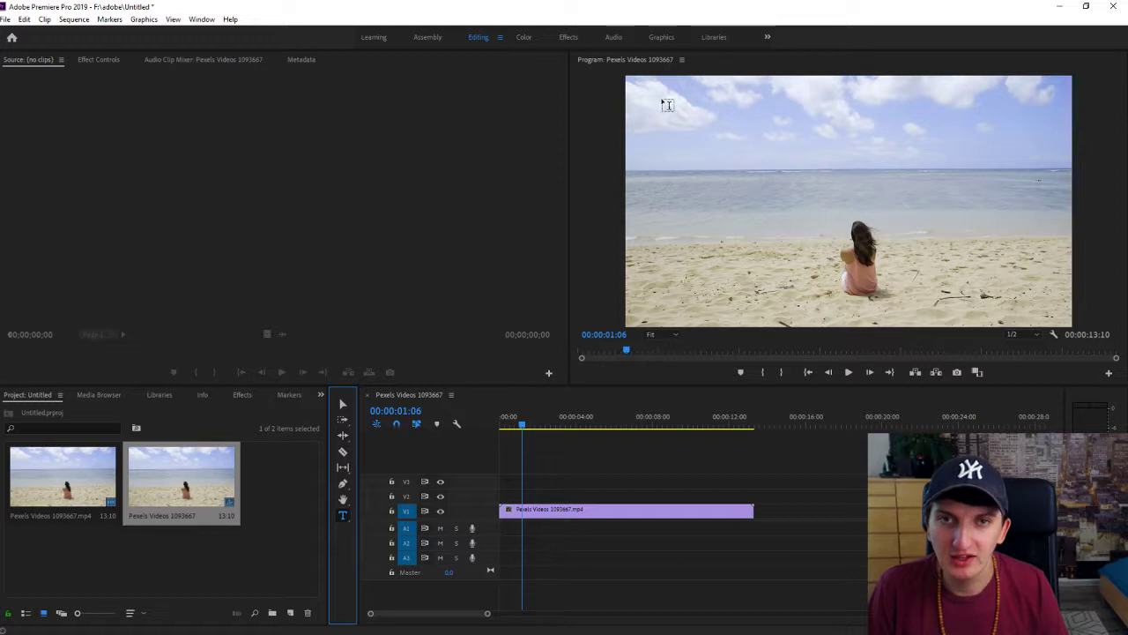
{"action": "left_click_drag", "start_coordinate": [642, 89], "coordinate": [1013, 166]}
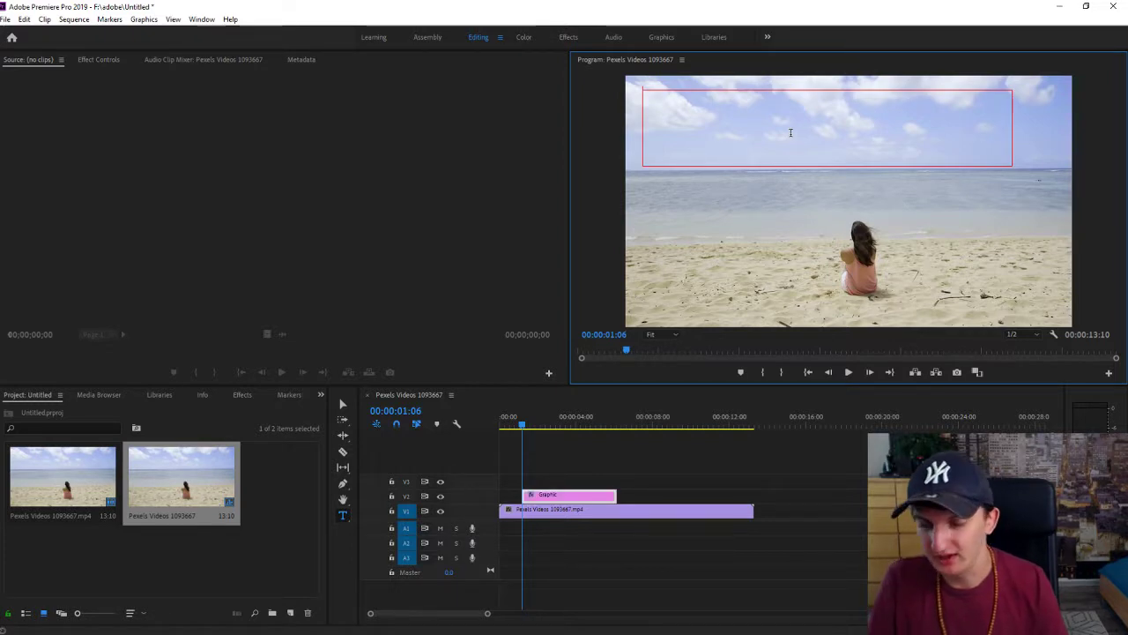
{"action": "type", "text": "HOLI"}
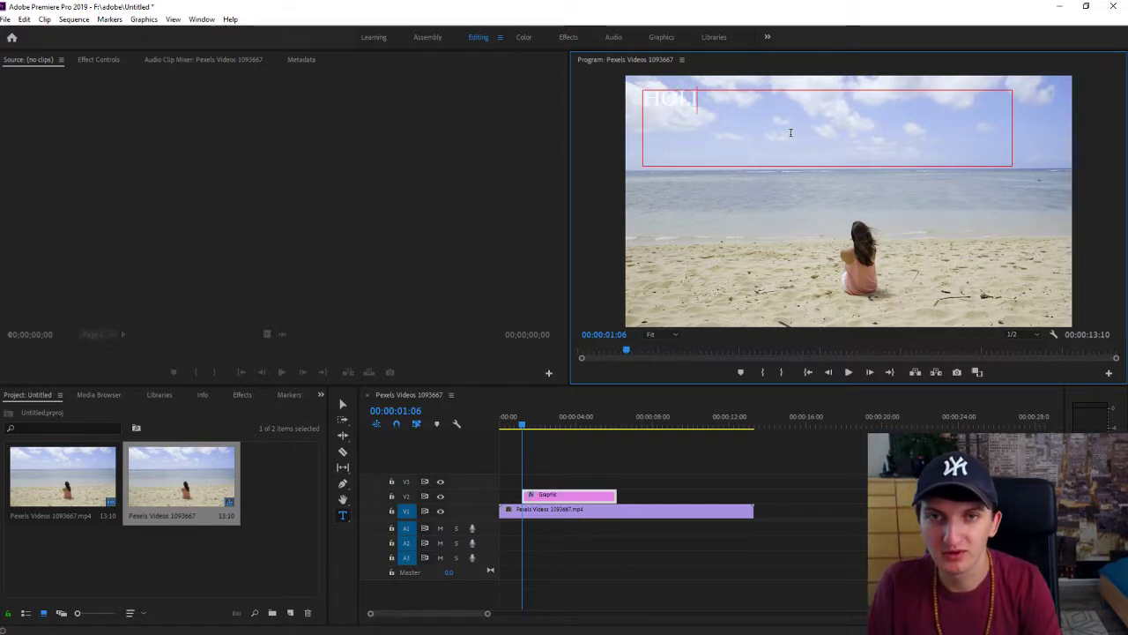
{"action": "type", "text": "DAY"}
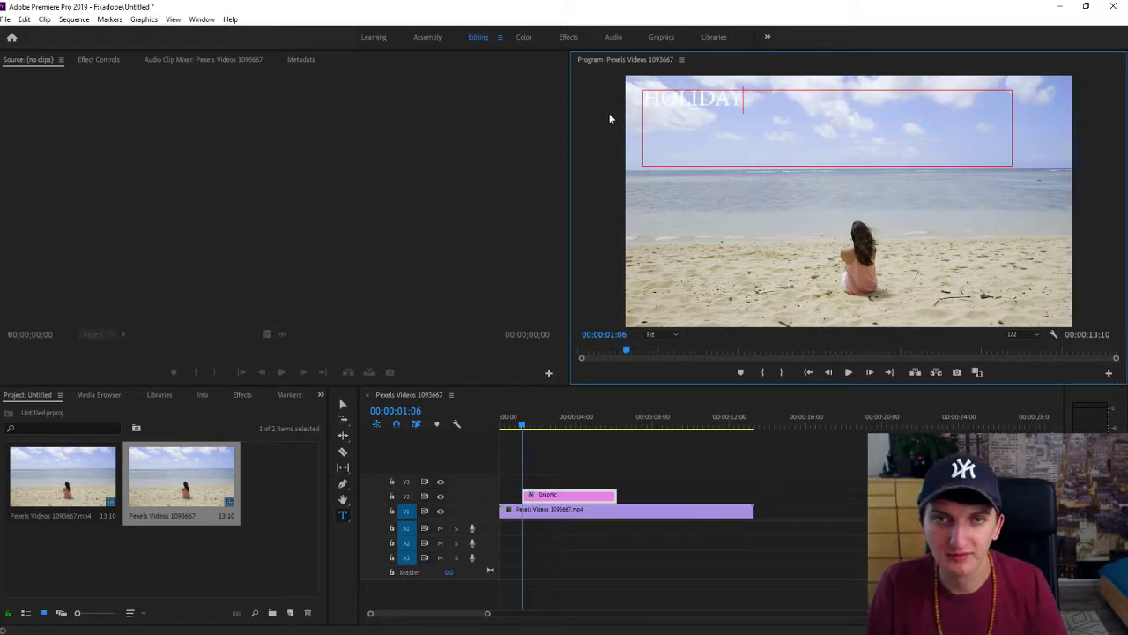
{"action": "double_click", "coordinate": [671, 97]}
{"action": "left_click", "coordinate": [683, 109]}
{"action": "left_click", "coordinate": [790, 102]}
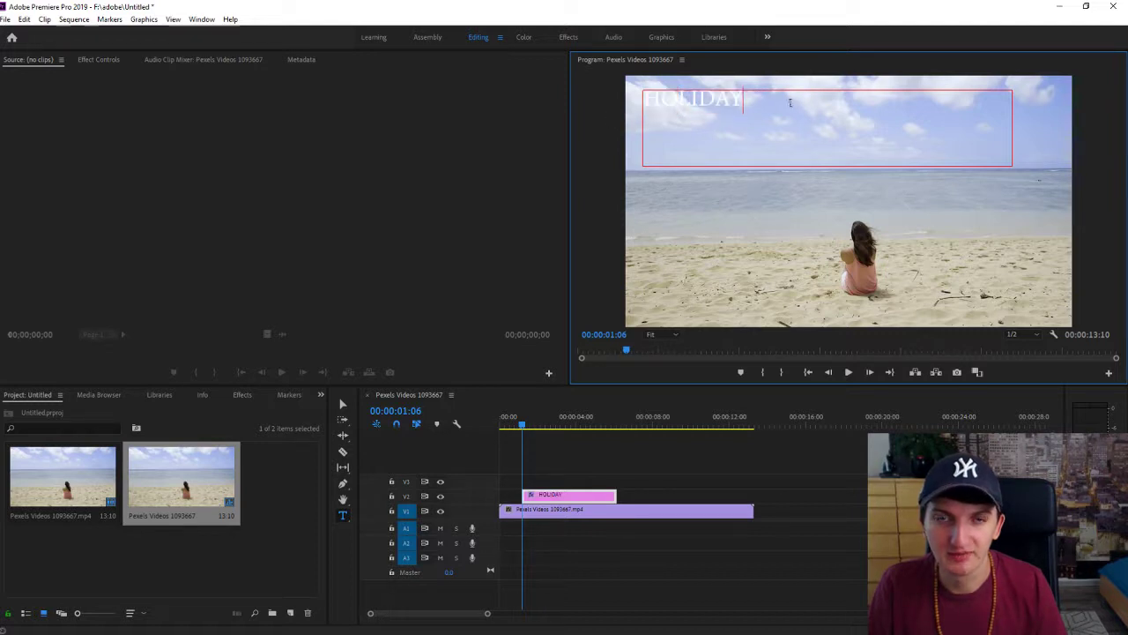
Step: Extend the HOLIDAY clip's start to near the beginning of the sequence and trim its end to about 4.7 seconds
{"action": "left_click", "coordinate": [518, 496]}
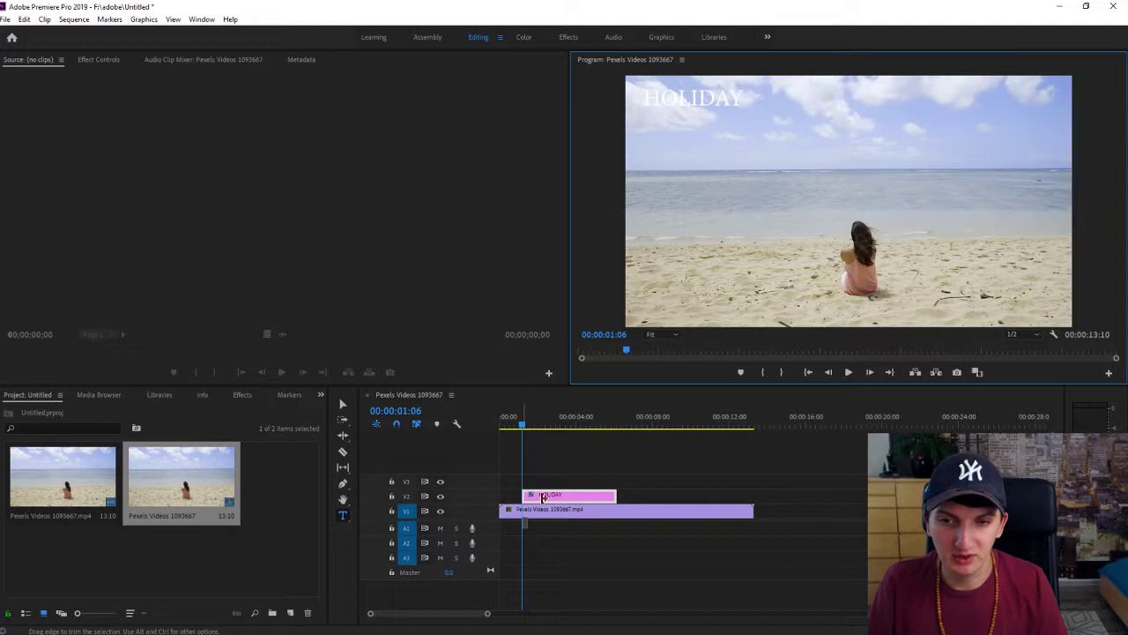
{"action": "left_click_drag", "start_coordinate": [524, 495], "coordinate": [507, 496]}
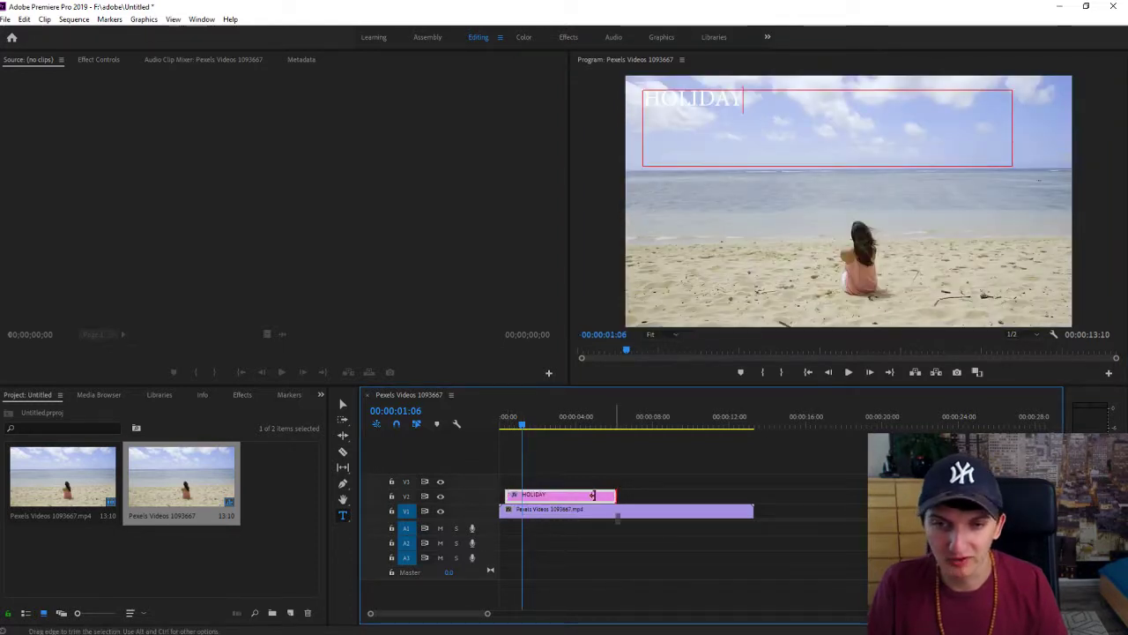
{"action": "left_click_drag", "start_coordinate": [615, 495], "coordinate": [589, 495]}
{"action": "left_click", "coordinate": [741, 107]}
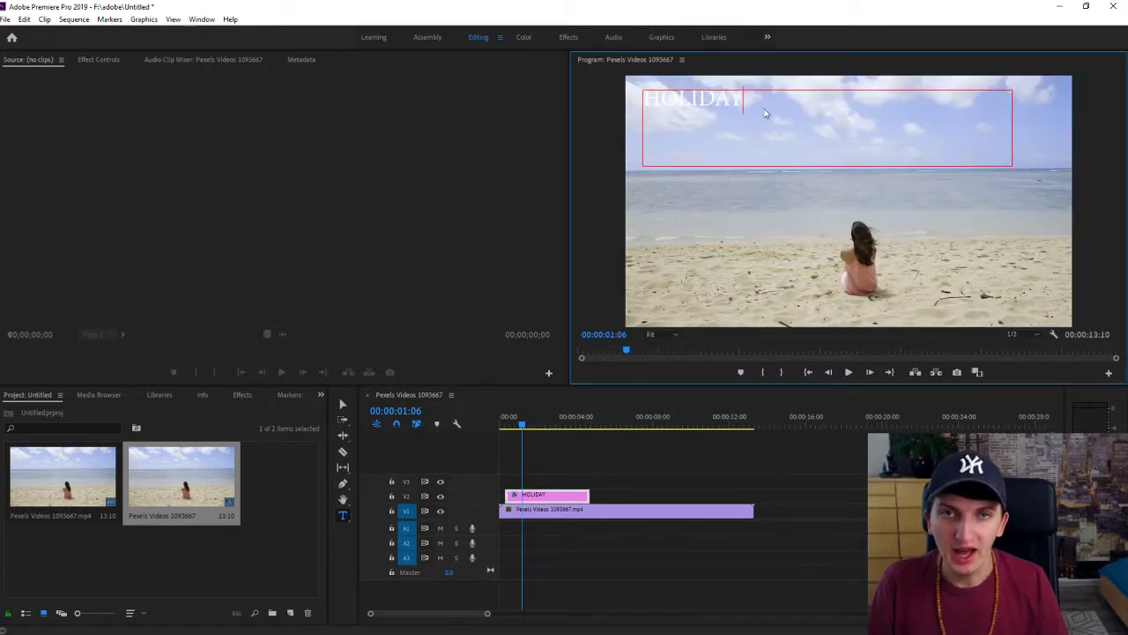
{"action": "double_click", "coordinate": [719, 100]}
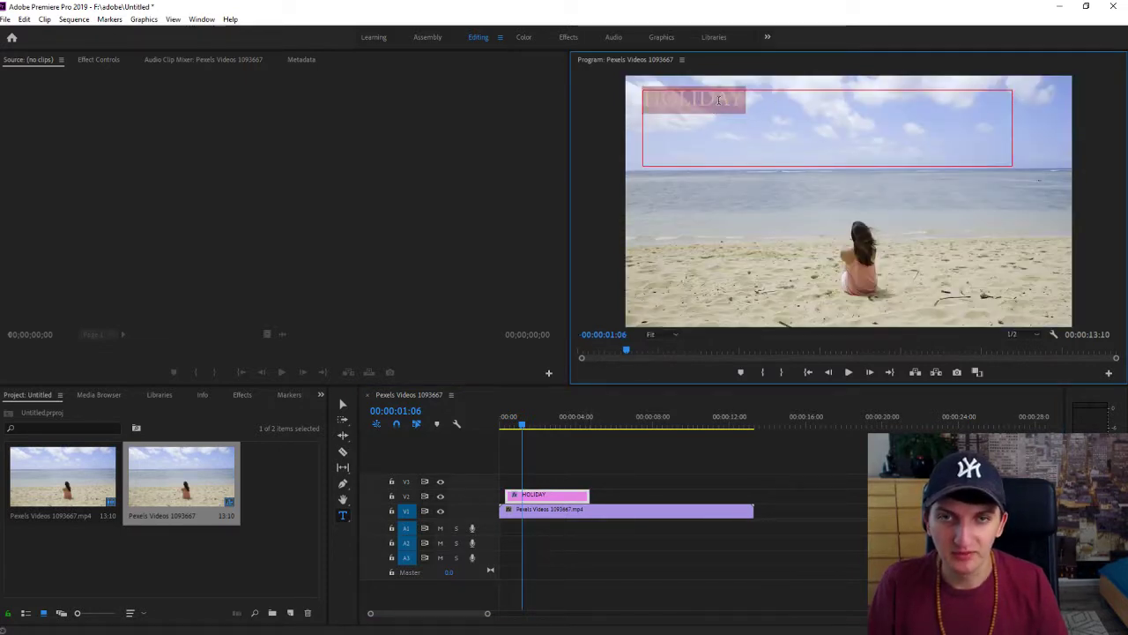
{"action": "left_click", "coordinate": [773, 115]}
{"action": "key", "text": "ctrl+a"}
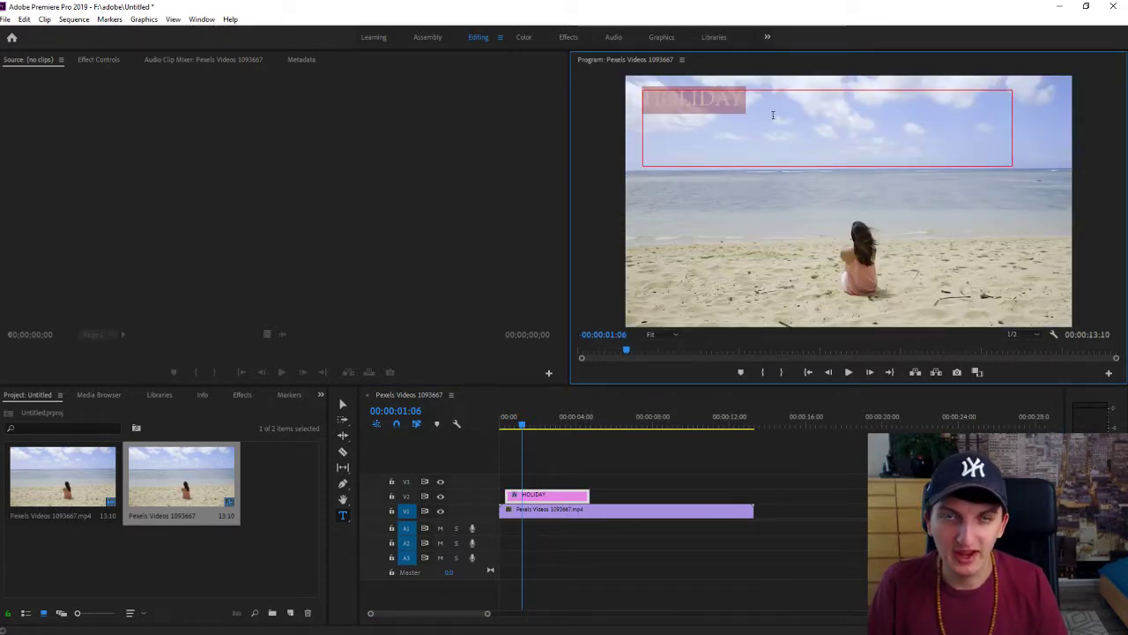
{"action": "left_click", "coordinate": [761, 116]}
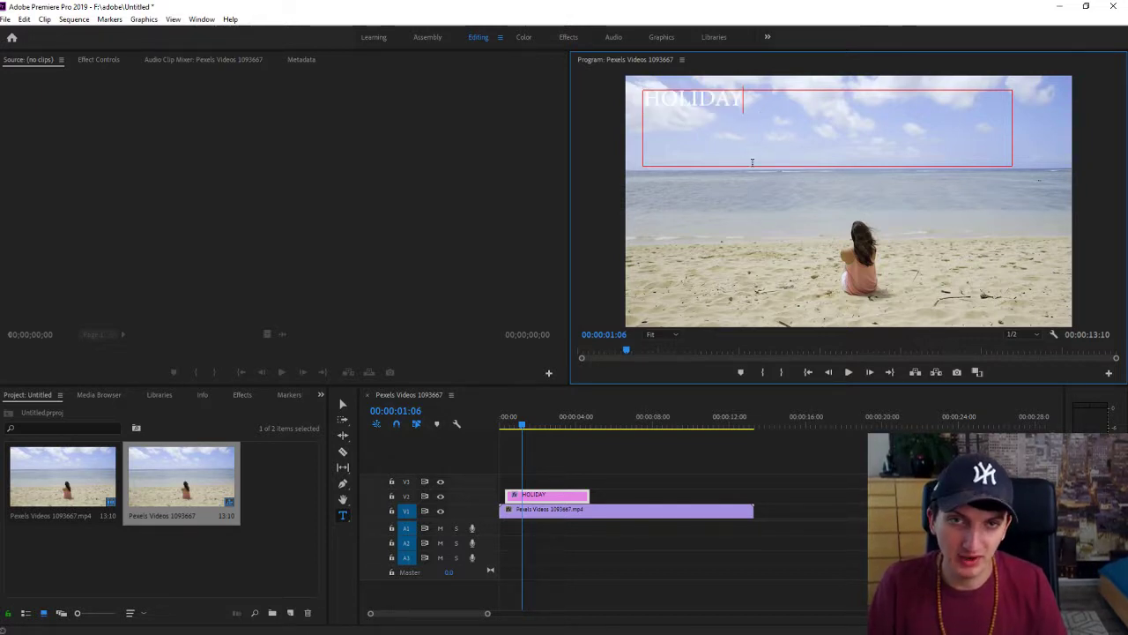
{"action": "left_click", "coordinate": [746, 187]}
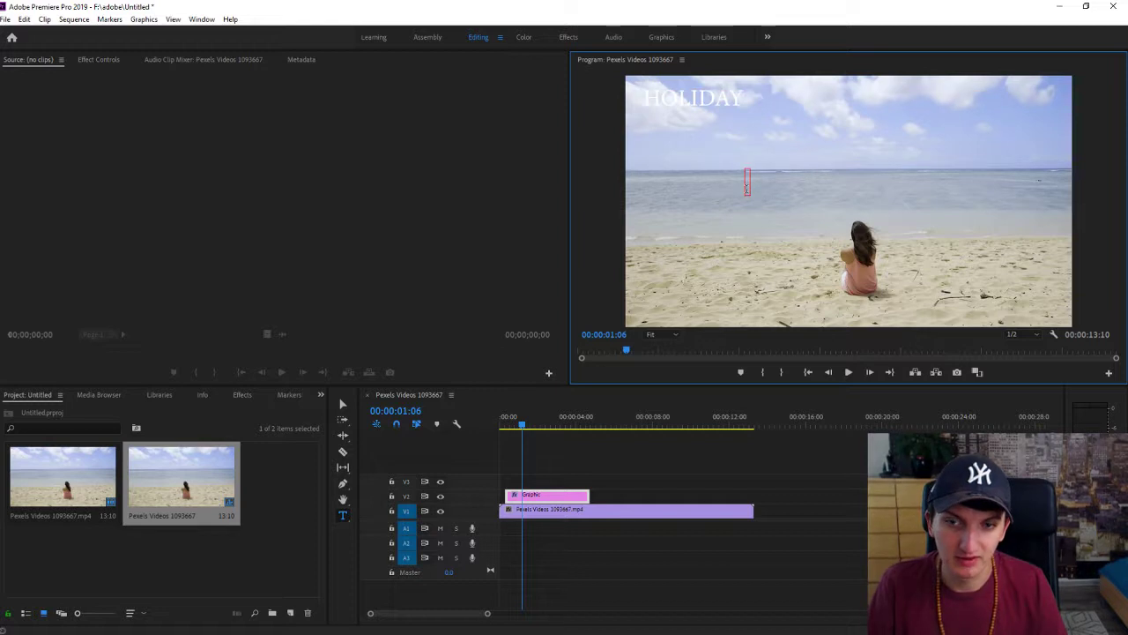
{"action": "left_click", "coordinate": [24, 18]}
{"action": "left_click", "coordinate": [41, 33]}
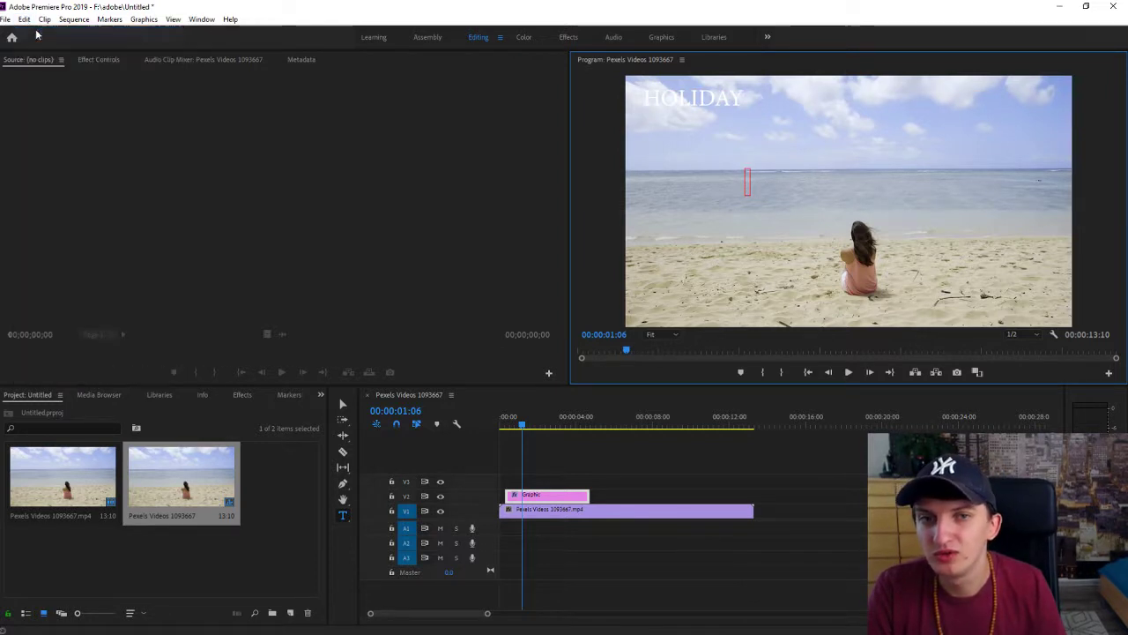
Step: Change the HOLIDAY title's font to Poplar Std in the clip's source text properties
{"action": "left_click", "coordinate": [86, 60]}
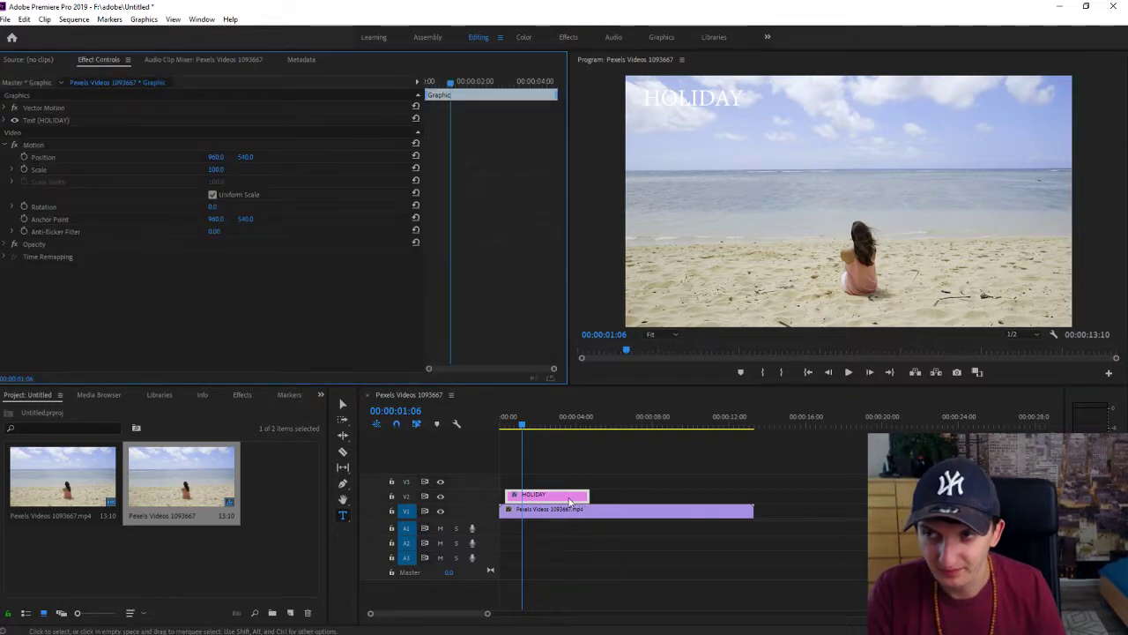
{"action": "left_click", "coordinate": [6, 119]}
{"action": "left_click", "coordinate": [4, 111]}
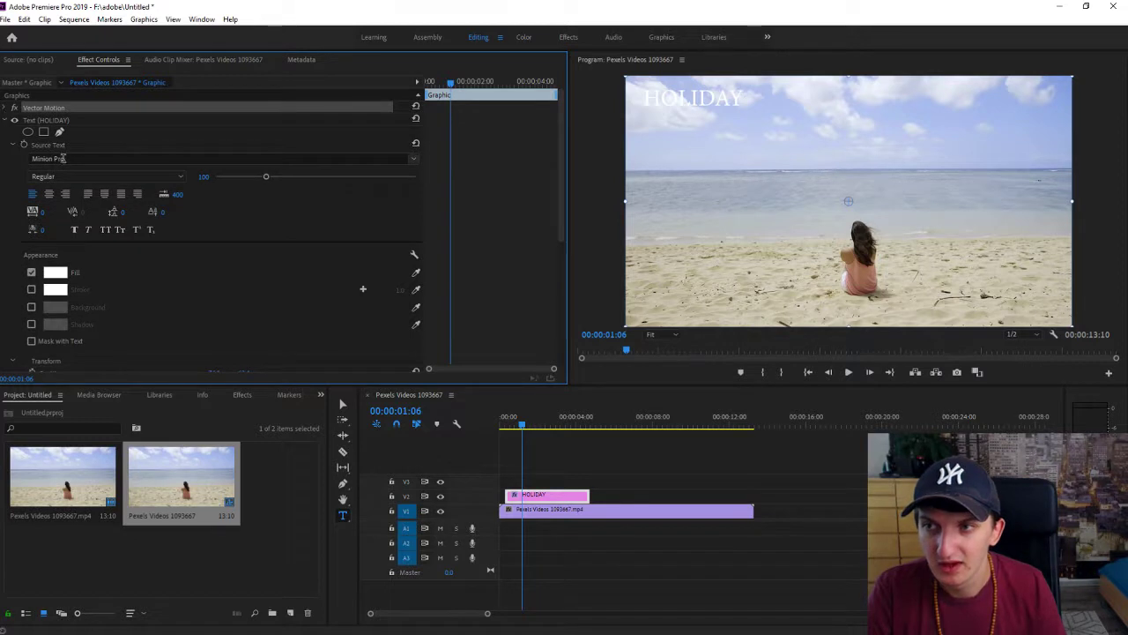
{"action": "left_click", "coordinate": [414, 161]}
{"action": "left_click", "coordinate": [415, 160]}
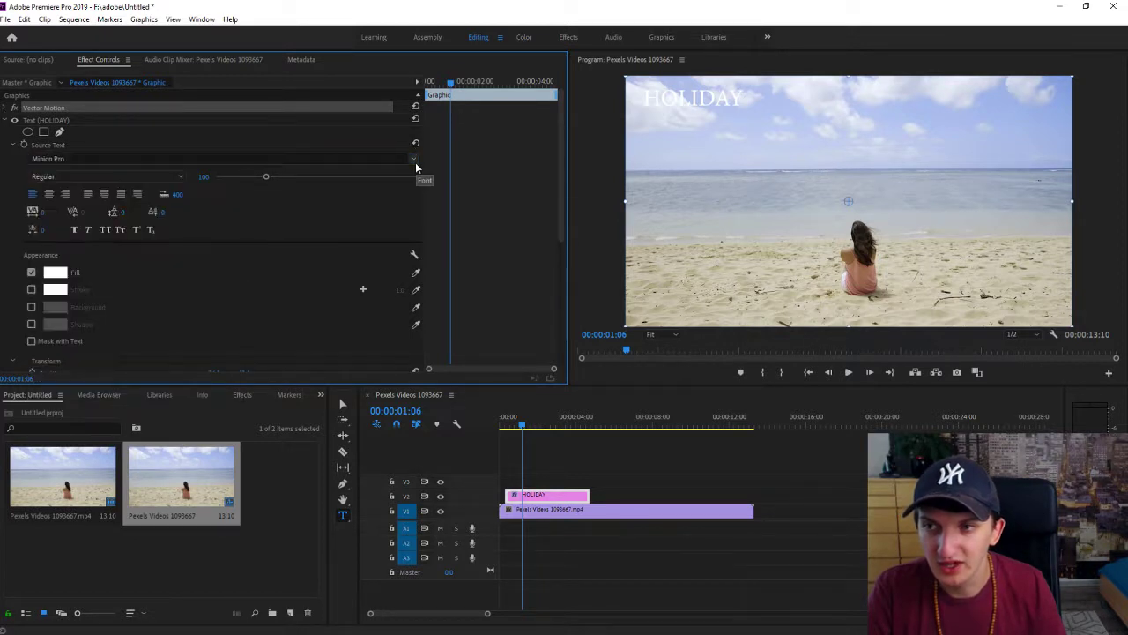
{"action": "left_click", "coordinate": [415, 162]}
{"action": "scroll", "coordinate": [187, 313], "scroll_direction": "down", "scroll_amount": 2}
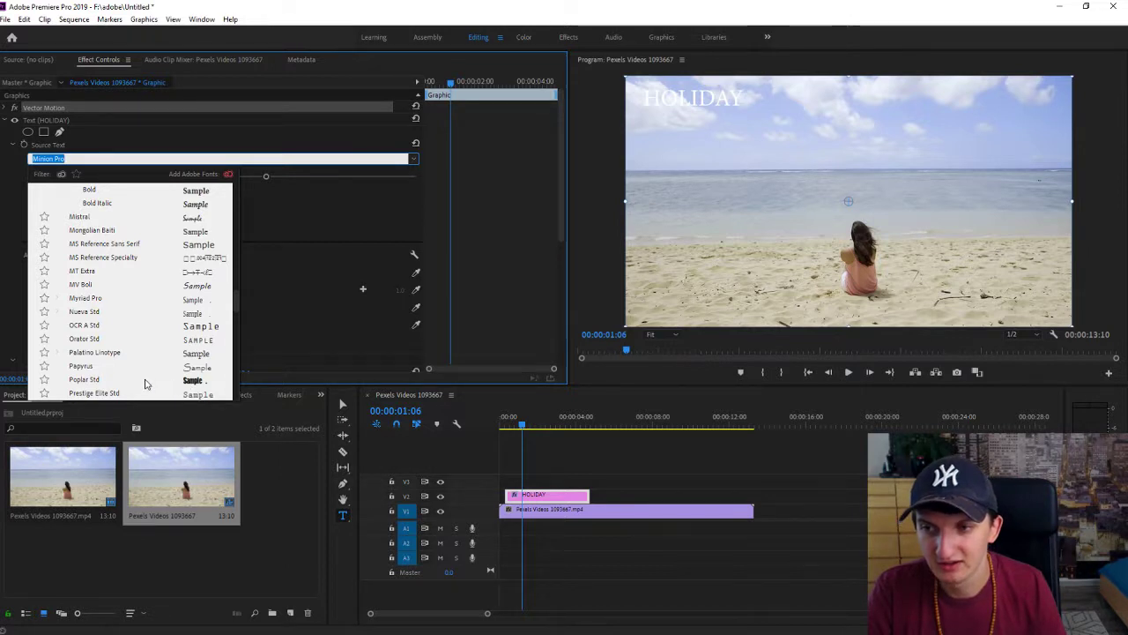
{"action": "left_click", "coordinate": [145, 381]}
{"action": "left_click", "coordinate": [115, 157]}
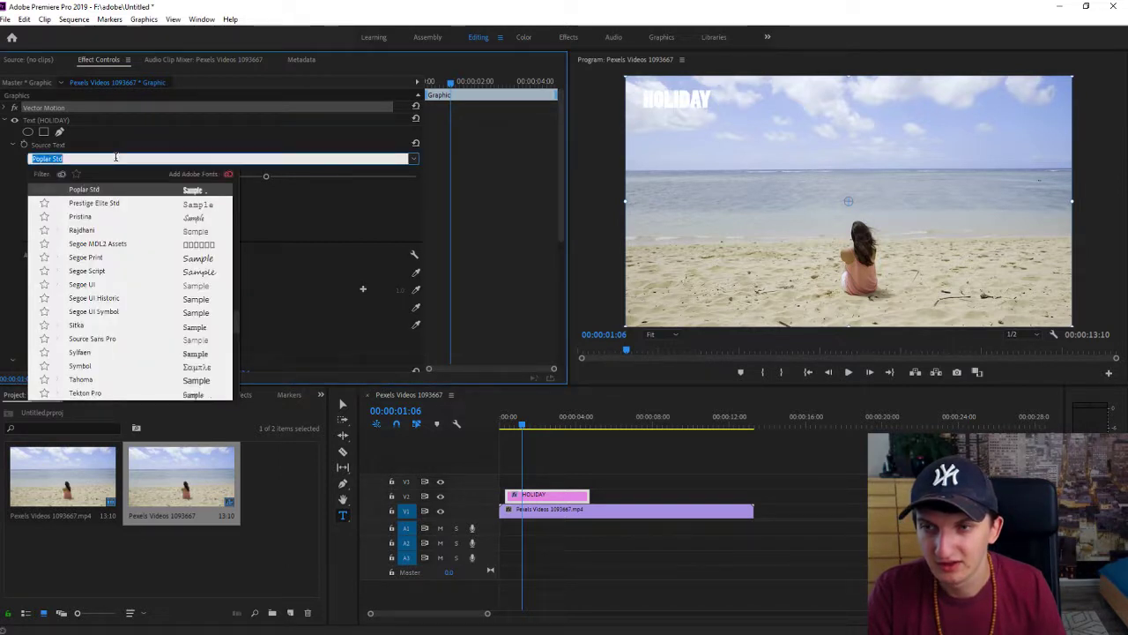
{"action": "left_click", "coordinate": [116, 157]}
{"action": "left_click", "coordinate": [693, 100]}
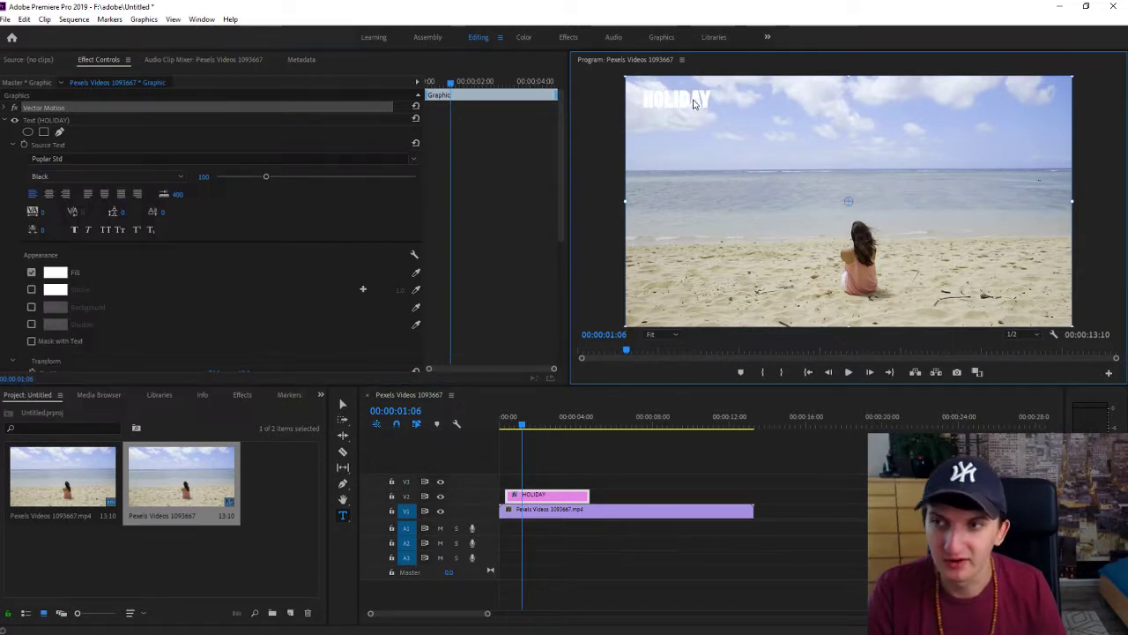
{"action": "left_click", "coordinate": [149, 178]}
{"action": "left_click", "coordinate": [149, 178]}
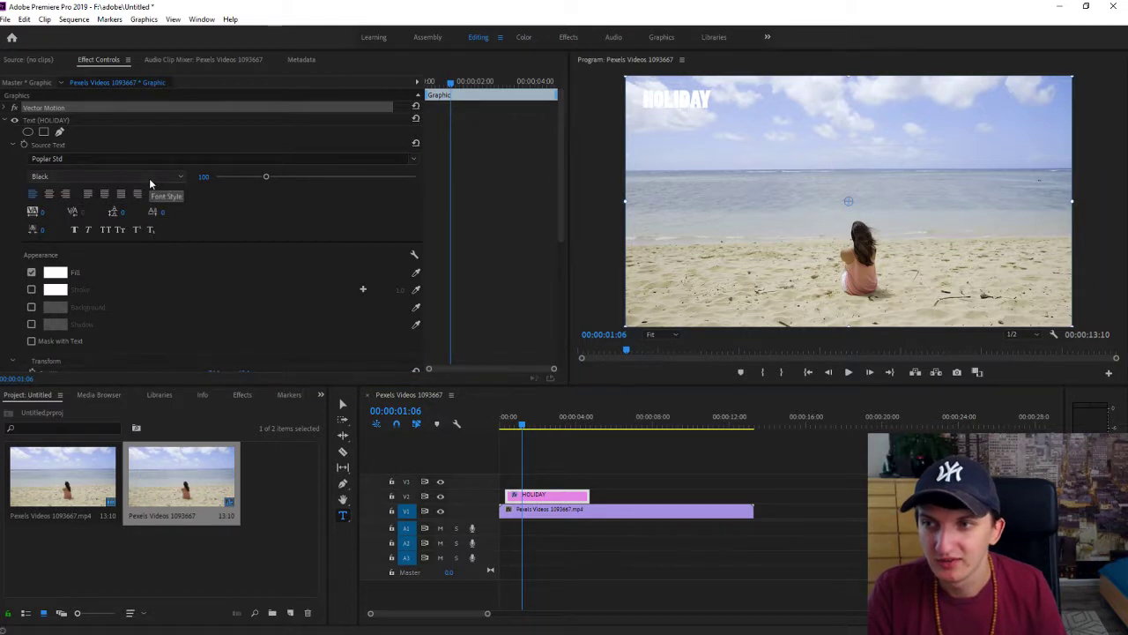
Step: Set the HOLIDAY title's fill color to black and center-align the text within its box
{"action": "left_click", "coordinate": [55, 273]}
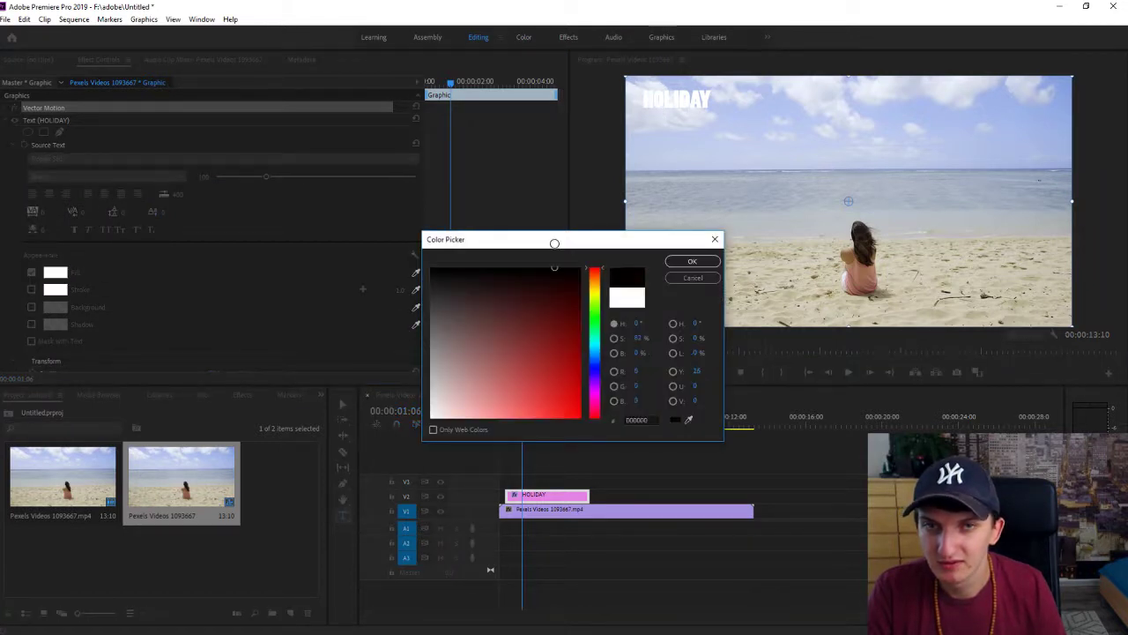
{"action": "left_click", "coordinate": [692, 262]}
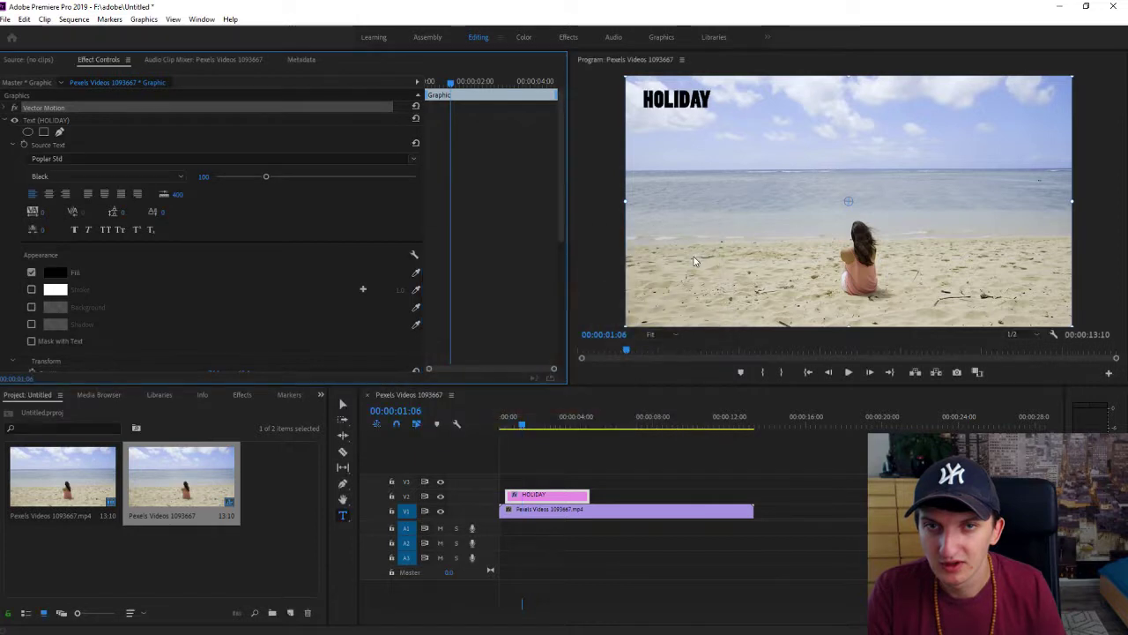
{"action": "scroll", "coordinate": [225, 261], "scroll_direction": "down", "scroll_amount": 2}
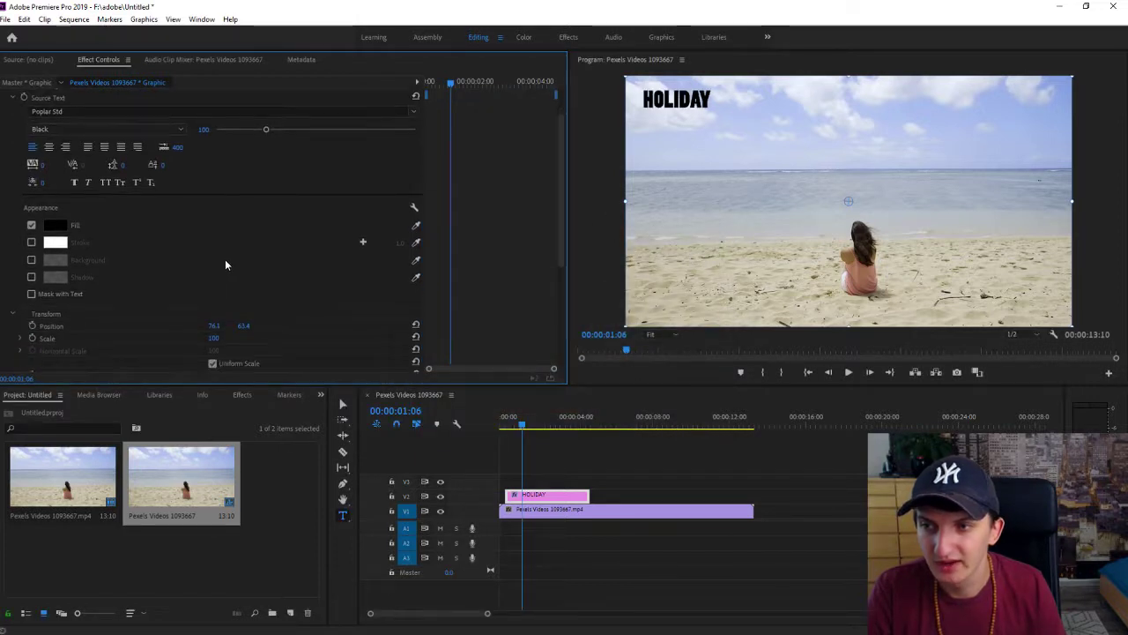
{"action": "scroll", "coordinate": [225, 260], "scroll_direction": "up", "scroll_amount": 2}
{"action": "left_click", "coordinate": [48, 194]}
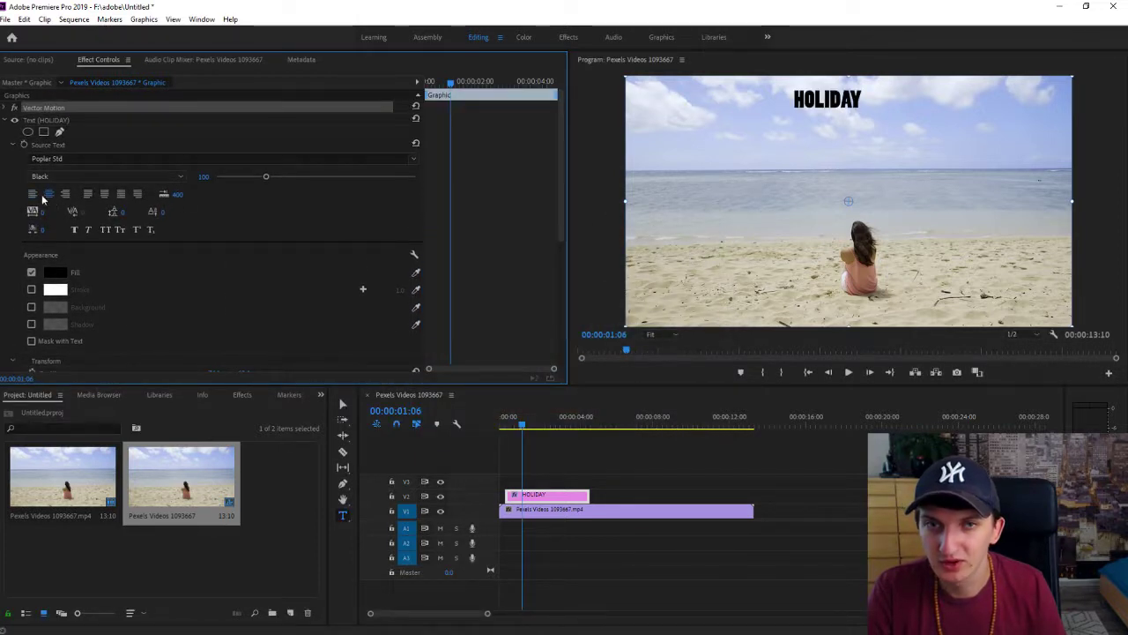
{"action": "left_click", "coordinate": [65, 194]}
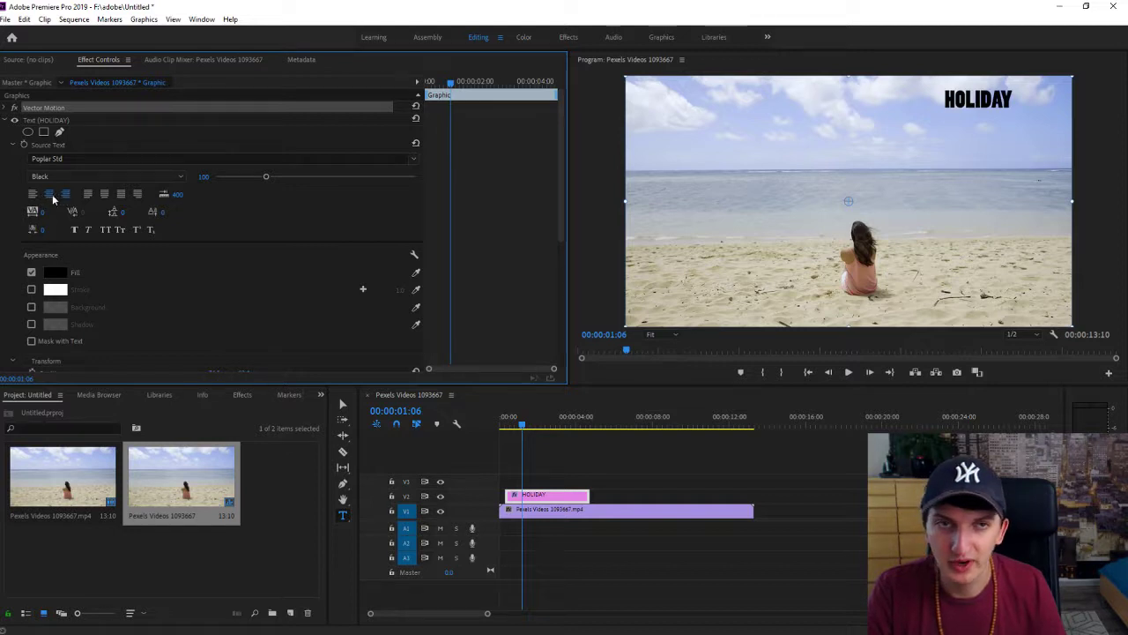
{"action": "left_click", "coordinate": [48, 194]}
Step: Enable a stroke around the HOLIDAY letters and set its color to white (FFFFFF)
{"action": "scroll", "coordinate": [76, 255], "scroll_direction": "down", "scroll_amount": 1}
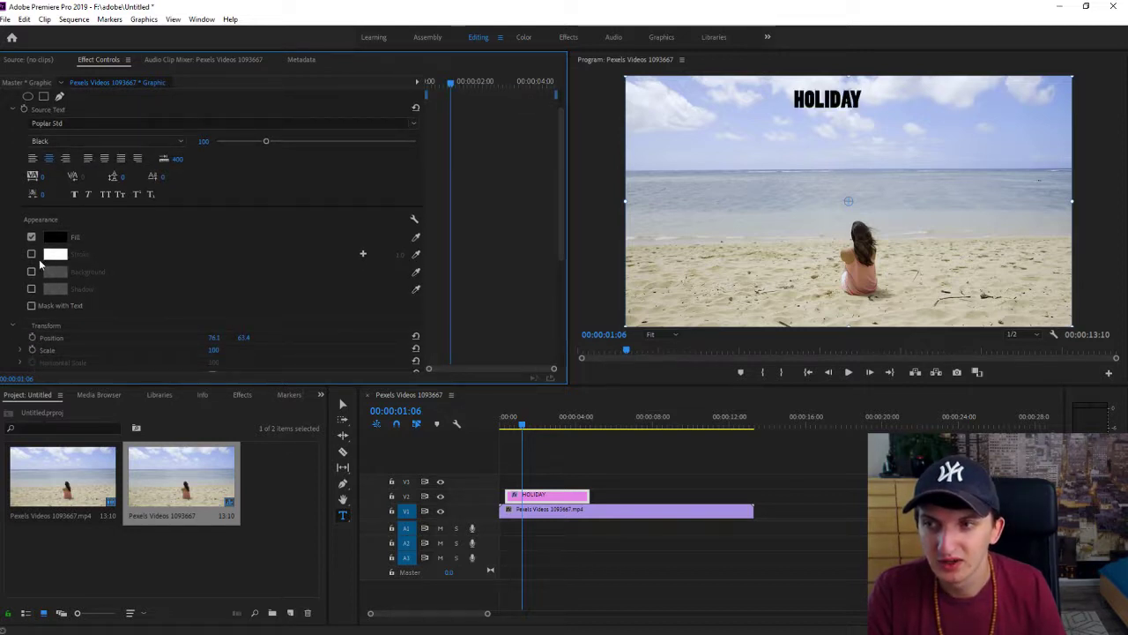
{"action": "left_click", "coordinate": [55, 254]}
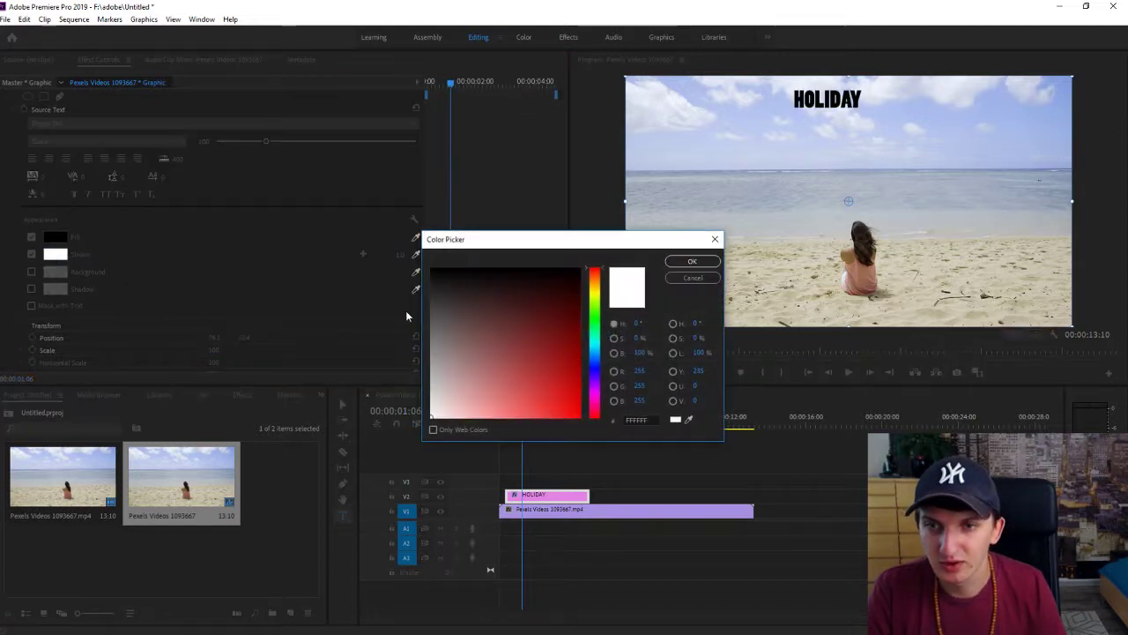
{"action": "left_click", "coordinate": [572, 276]}
{"action": "left_click", "coordinate": [692, 262]}
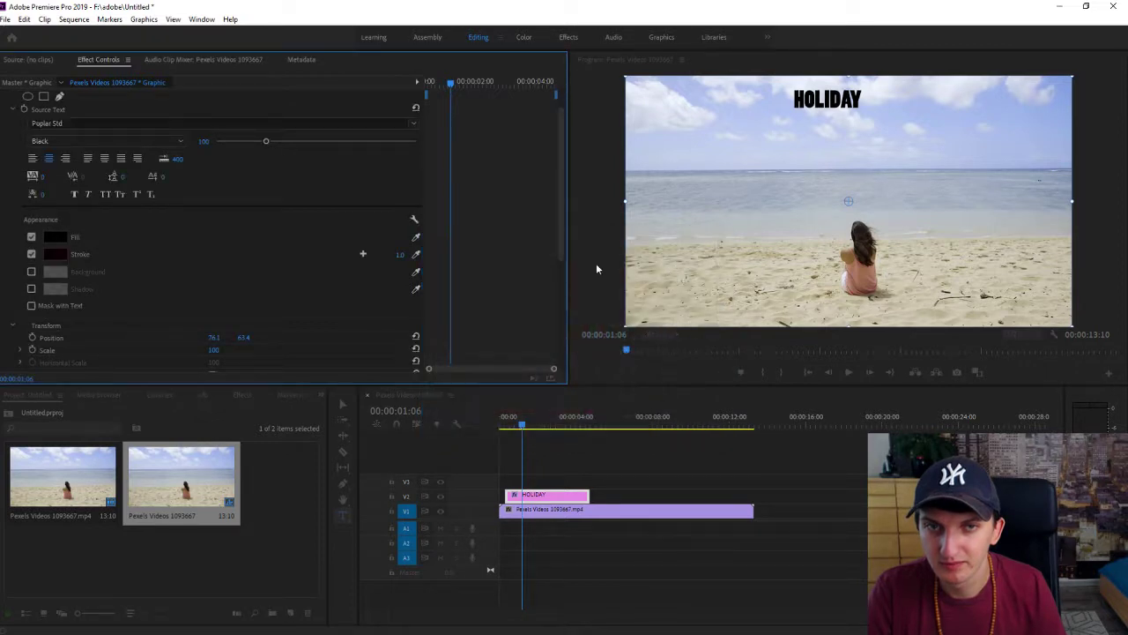
{"action": "left_click", "coordinate": [55, 254]}
{"action": "left_click", "coordinate": [432, 264]}
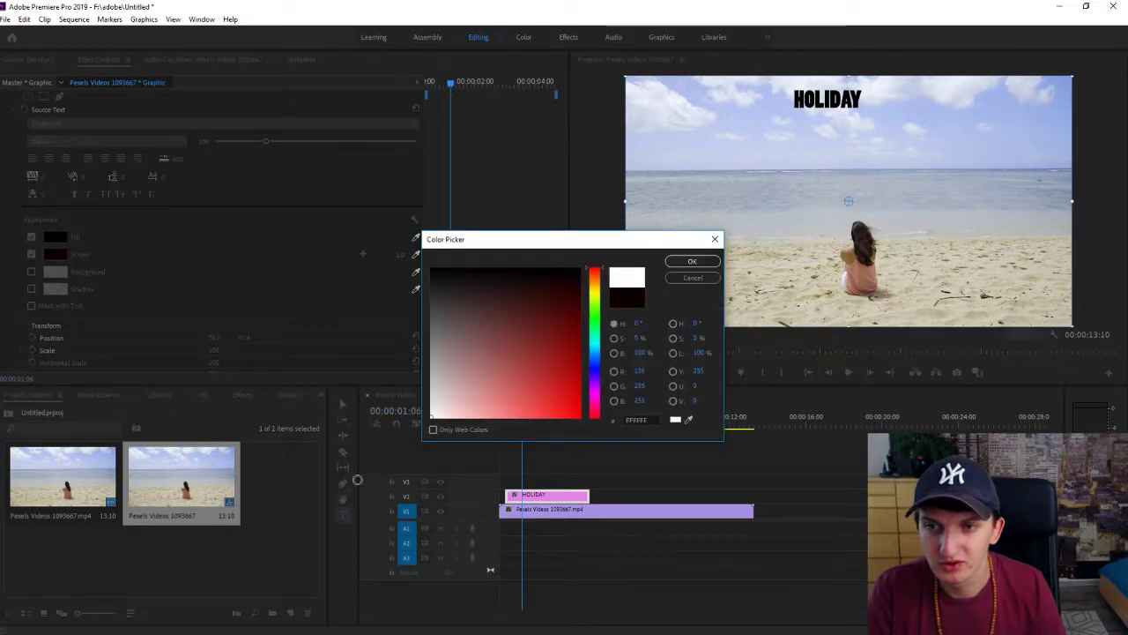
{"action": "left_click", "coordinate": [689, 262]}
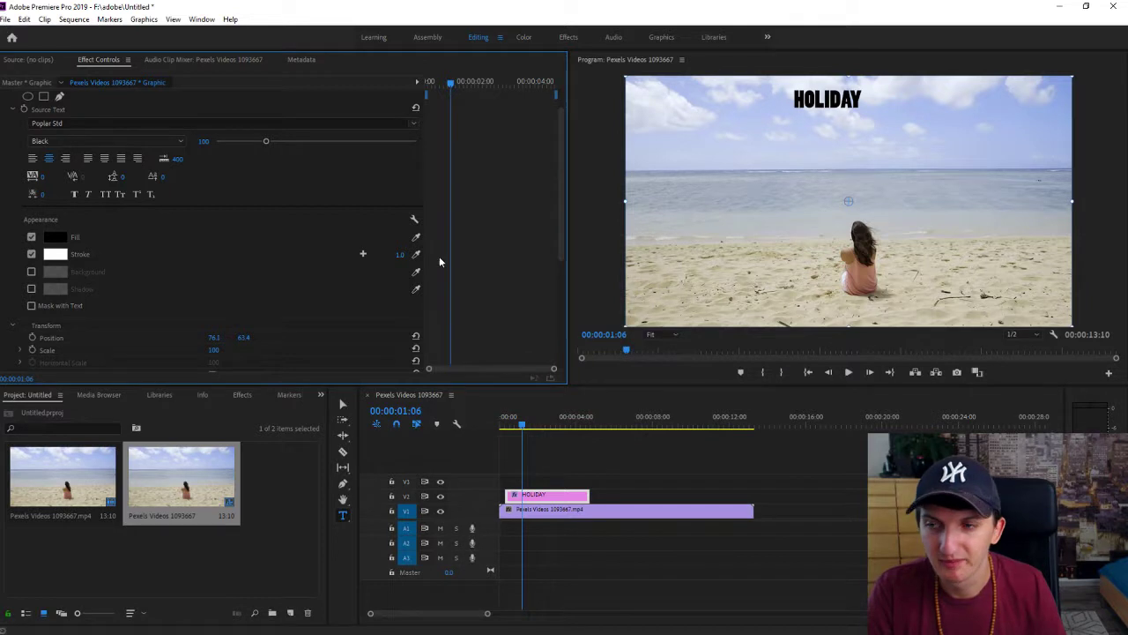
Step: Set the HOLIDAY title's stroke width to 21
{"action": "left_click", "coordinate": [399, 254]}
{"action": "type", "text": "30"}
{"action": "key", "text": "Return"}
{"action": "mouse_move", "coordinate": [399, 254]}
{"action": "left_mouse_down"}
{"action": "mouse_move", "coordinate": [418, 254]}
{"action": "mouse_move", "coordinate": [399, 254]}
{"action": "left_mouse_up"}
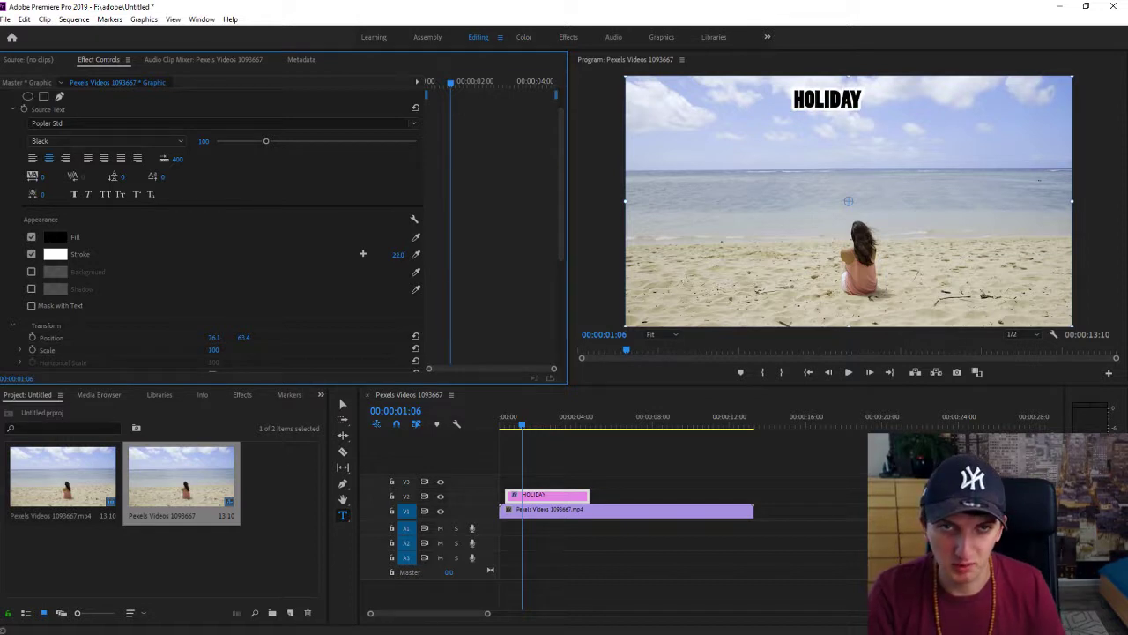
Step: Increase the HOLIDAY title's font size to 366 and its tracking to 58
{"action": "scroll", "coordinate": [34, 332], "scroll_direction": "down", "scroll_amount": 2}
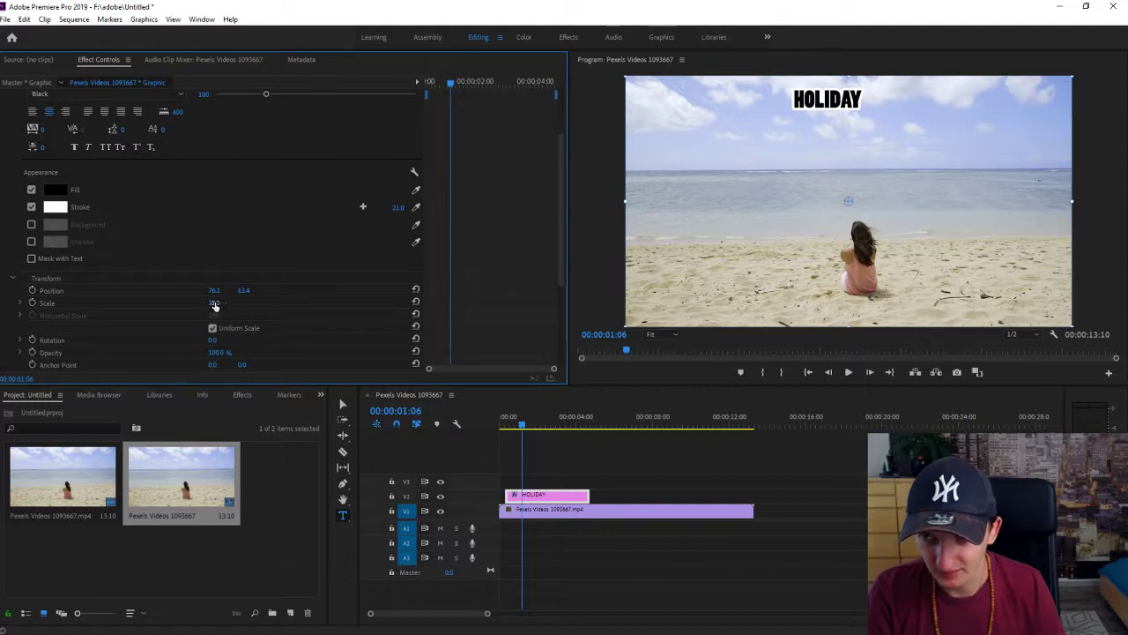
{"action": "scroll", "coordinate": [215, 304], "scroll_direction": "up", "scroll_amount": 4}
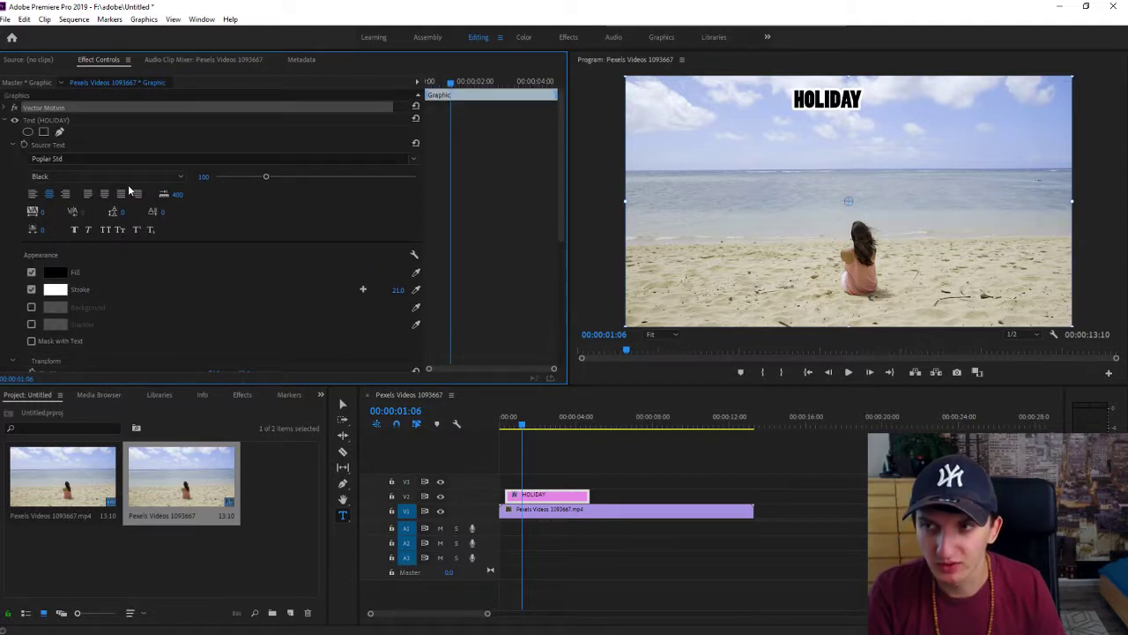
{"action": "left_click_drag", "start_coordinate": [269, 176], "coordinate": [383, 191]}
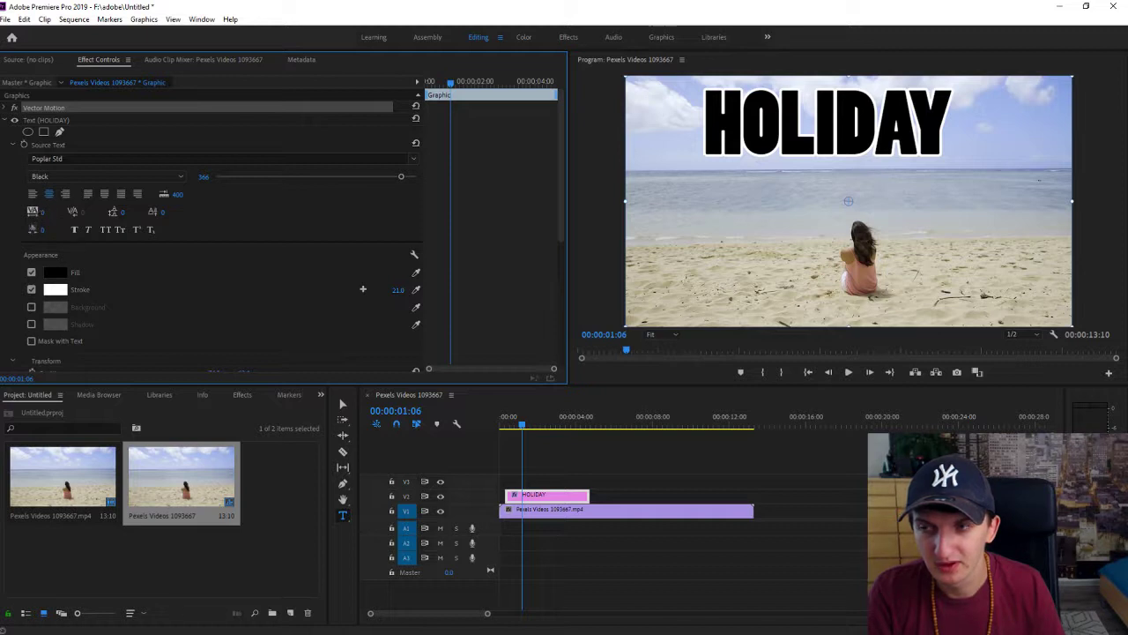
{"action": "mouse_move", "coordinate": [42, 212]}
{"action": "left_mouse_down"}
{"action": "mouse_move", "coordinate": [13, 211]}
{"action": "mouse_move", "coordinate": [82, 211]}
{"action": "mouse_move", "coordinate": [65, 211]}
{"action": "left_mouse_up"}
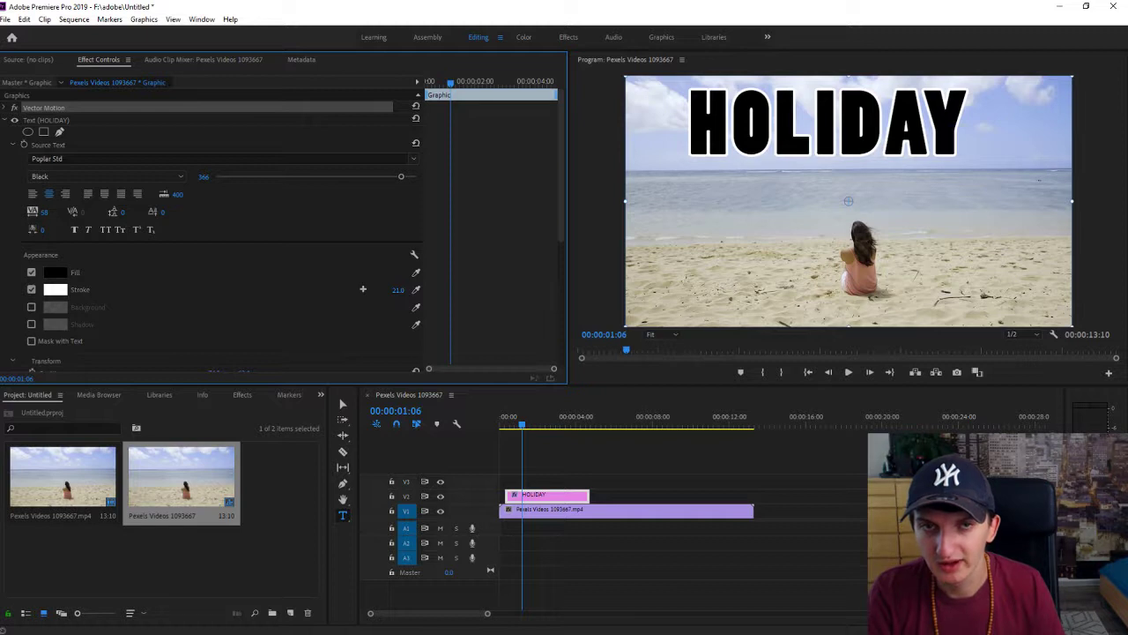
Step: Lower the HOLIDAY title to a vertical position of 249.4 and enlarge its scale to 115
{"action": "scroll", "coordinate": [180, 235], "scroll_direction": "down", "scroll_amount": 2}
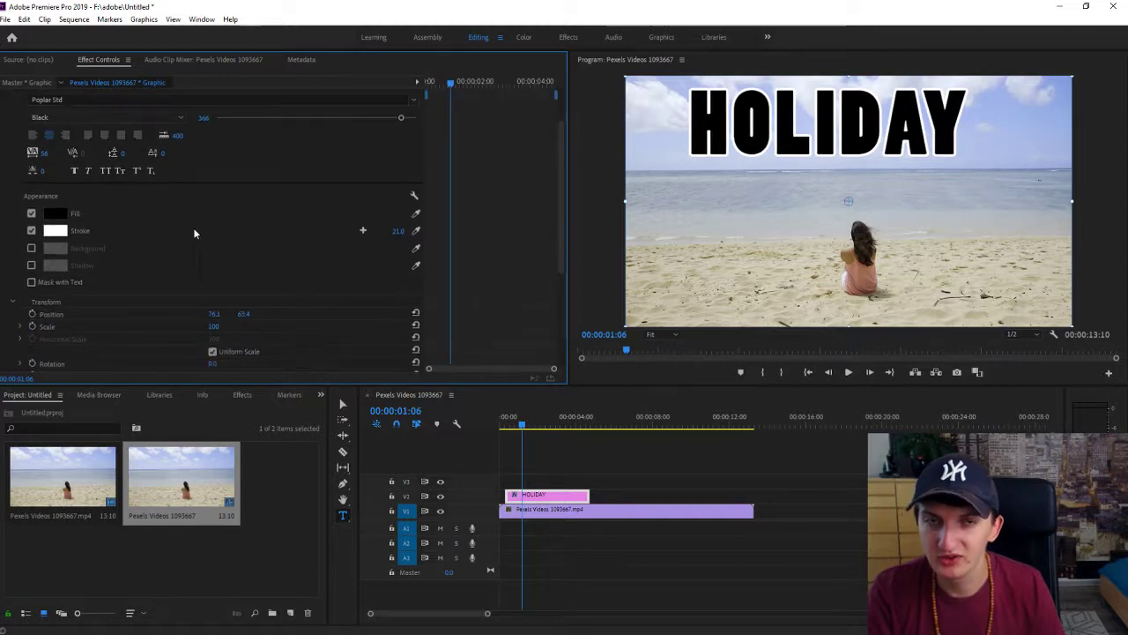
{"action": "scroll", "coordinate": [181, 282], "scroll_direction": "down", "scroll_amount": 5}
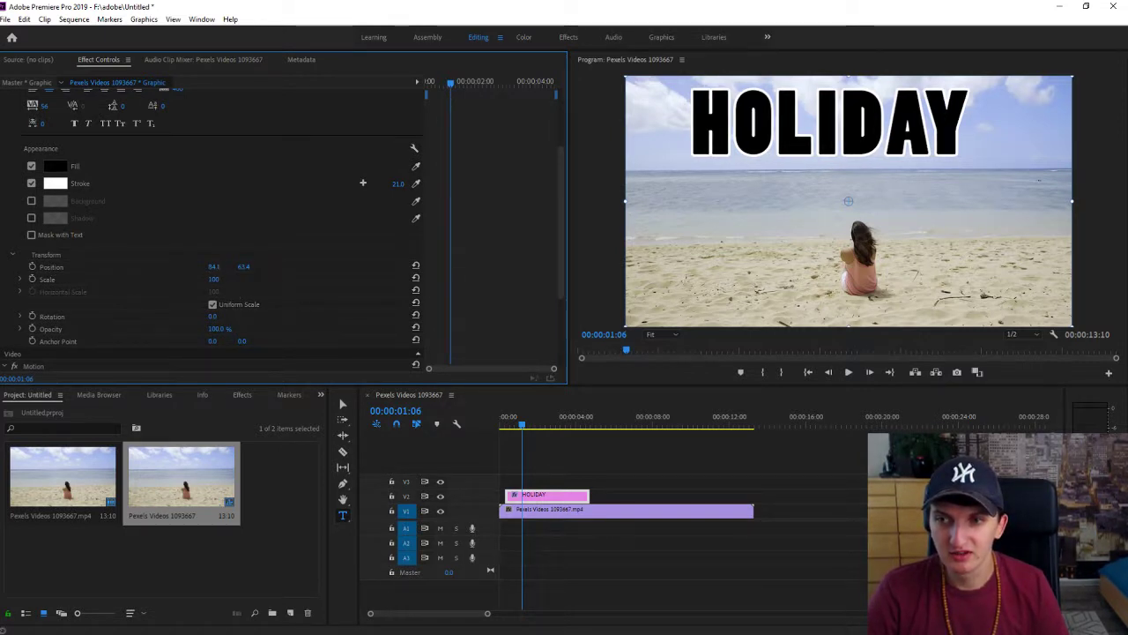
{"action": "left_click_drag", "start_coordinate": [244, 266], "coordinate": [411, 267]}
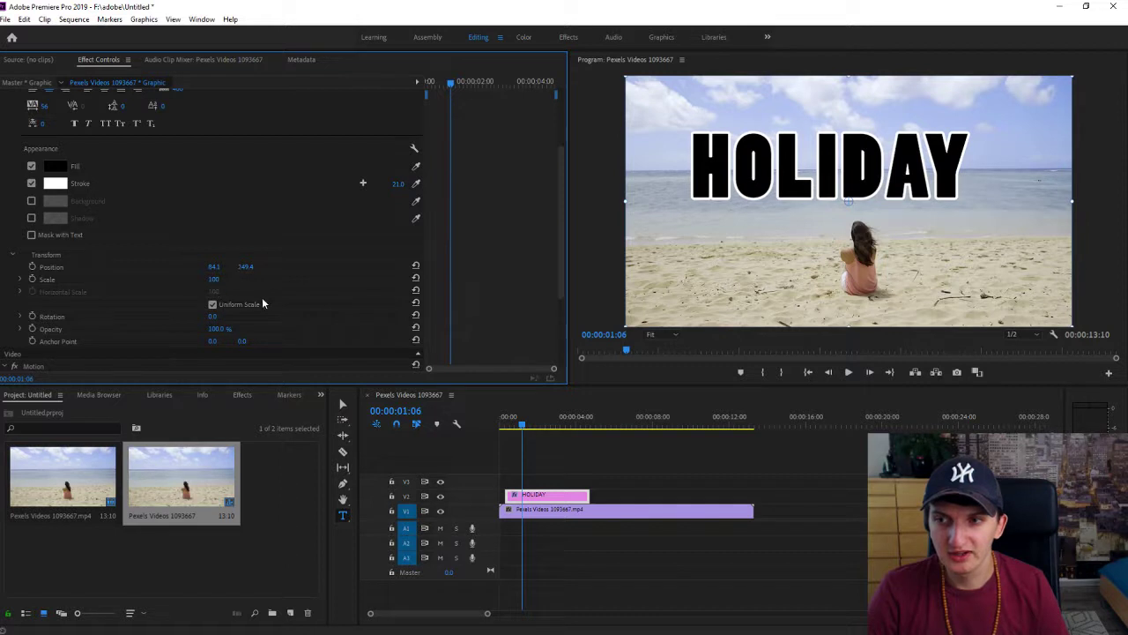
{"action": "scroll", "coordinate": [262, 303], "scroll_direction": "down", "scroll_amount": 2}
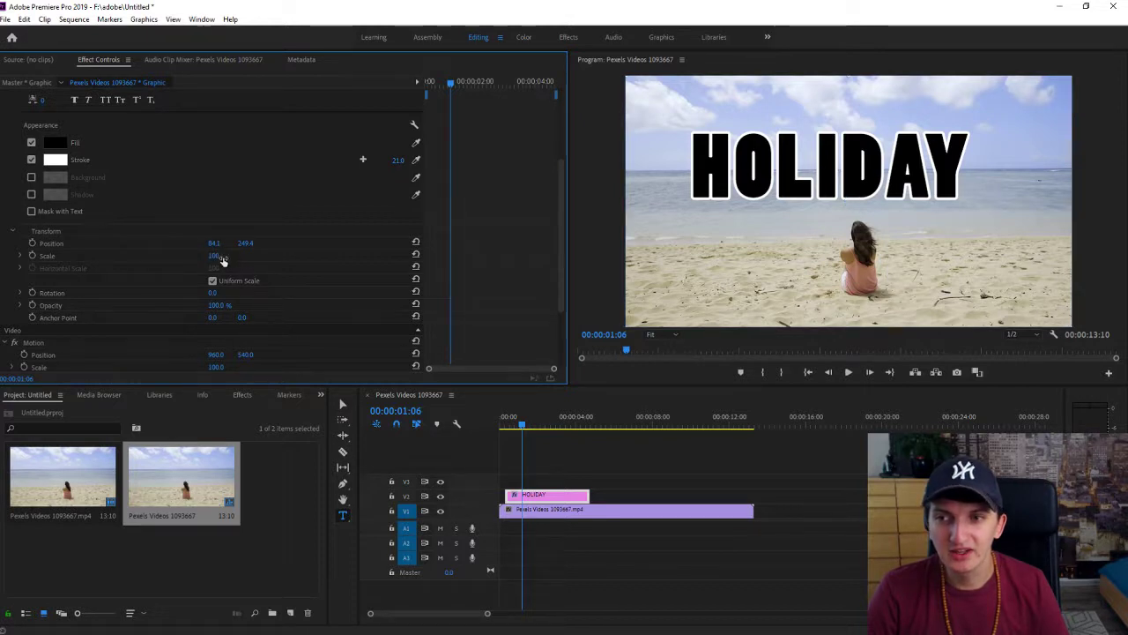
{"action": "left_click_drag", "start_coordinate": [213, 256], "coordinate": [257, 255]}
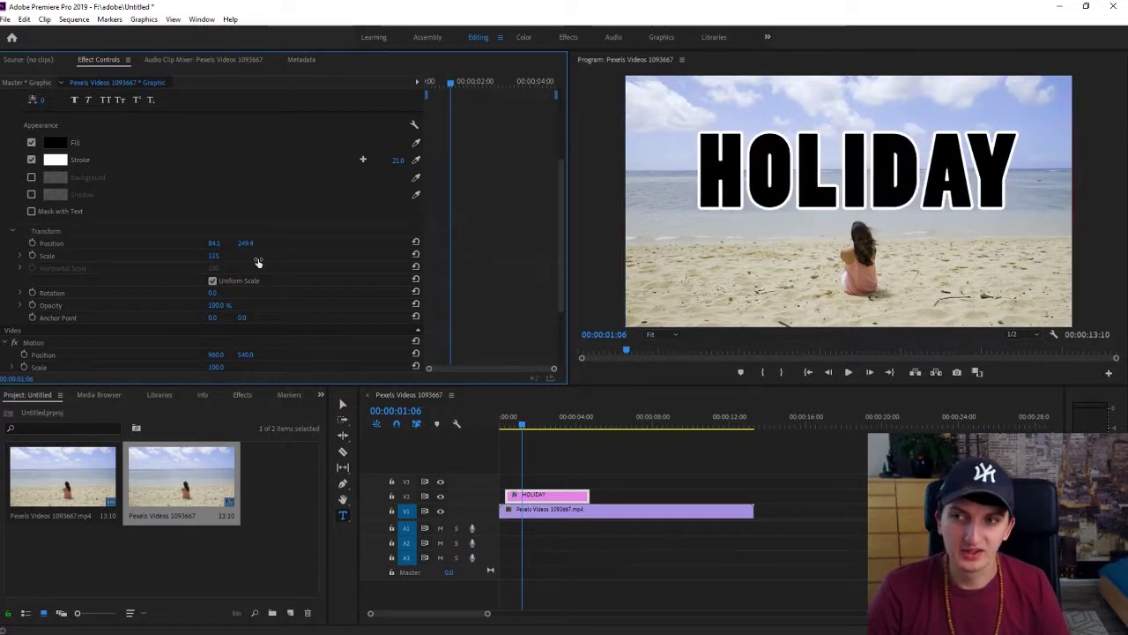
Step: Start animating the HOLIDAY text's position at the clip's beginning (00:00:00:12), with a horizontal value of -1607.9 outside the frame
{"action": "scroll", "coordinate": [261, 252], "scroll_direction": "down", "scroll_amount": 2}
{"action": "scroll", "coordinate": [230, 285], "scroll_direction": "down", "scroll_amount": 2}
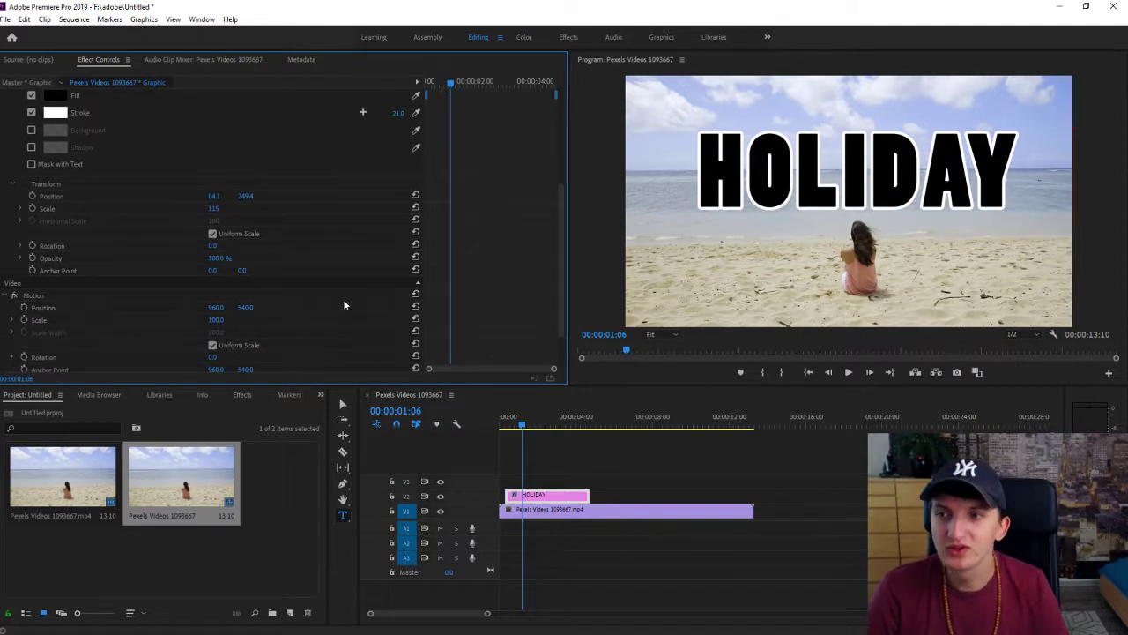
{"action": "scroll", "coordinate": [339, 302], "scroll_direction": "down", "scroll_amount": 1}
{"action": "scroll", "coordinate": [323, 288], "scroll_direction": "up", "scroll_amount": 4}
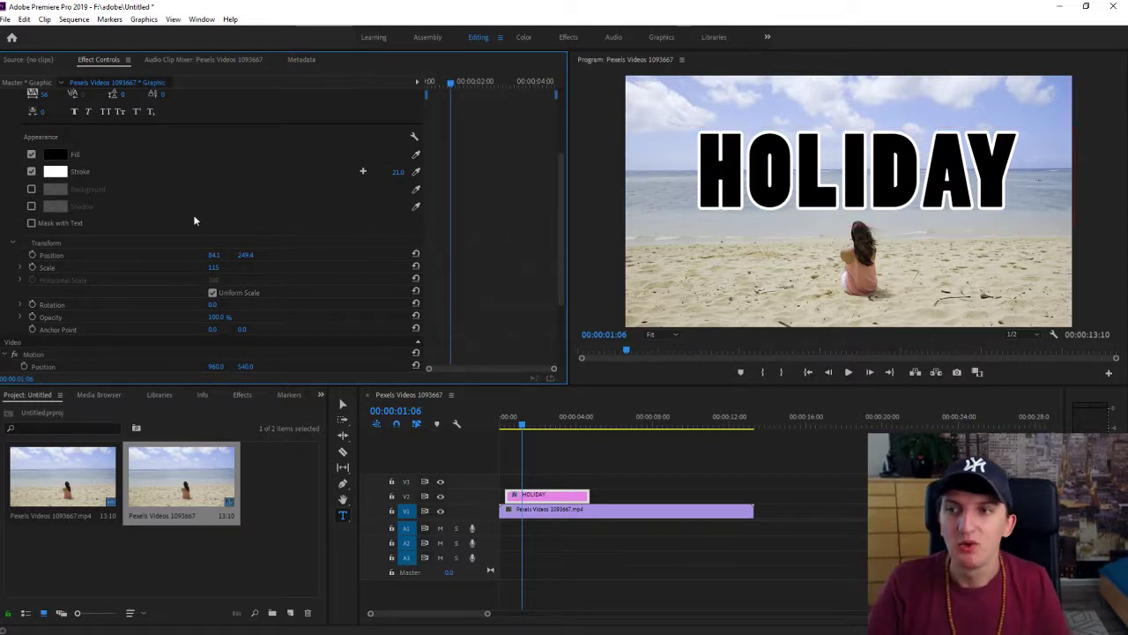
{"action": "key", "text": "Left"}
{"action": "left_click", "coordinate": [427, 86]}
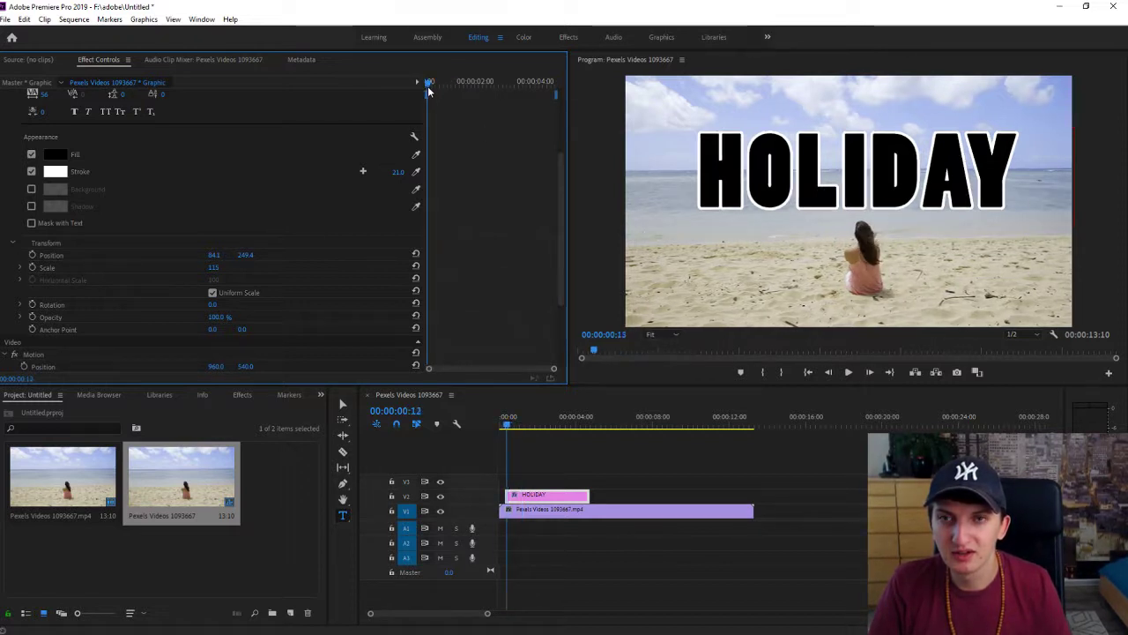
{"action": "left_click", "coordinate": [32, 256]}
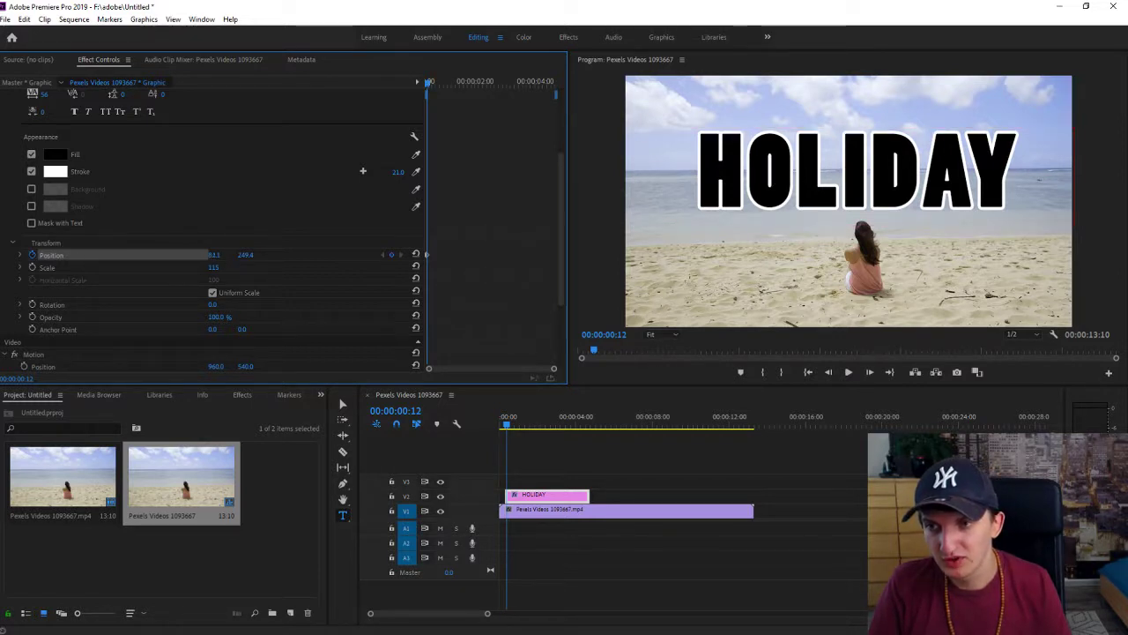
{"action": "left_click_drag", "start_coordinate": [214, 255], "coordinate": [0, 255]}
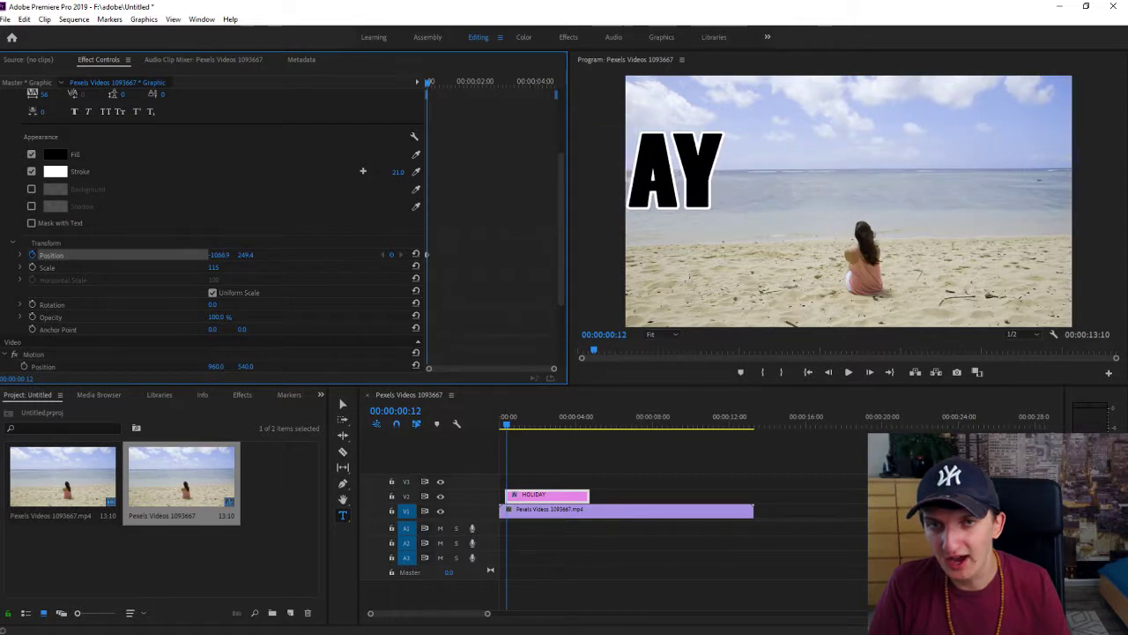
{"action": "left_click_drag", "start_coordinate": [132, 255], "coordinate": [91, 255]}
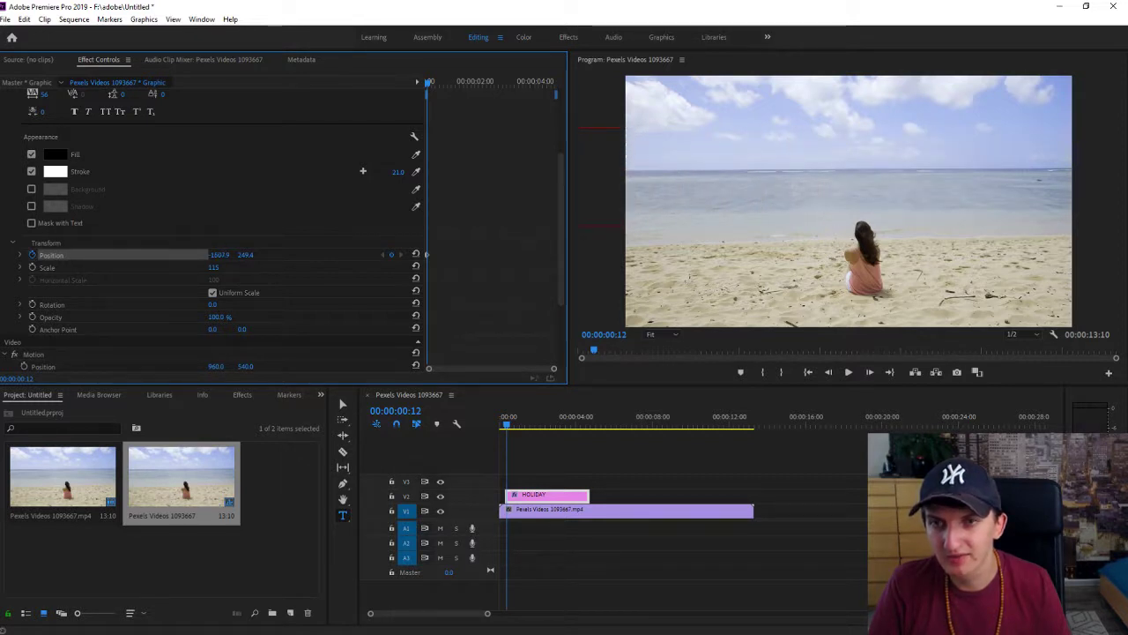
Step: Add a second position keyframe at 00:00:03:19 with the HOLIDAY text's horizontal position set to 93.1
{"action": "left_click_drag", "start_coordinate": [430, 90], "coordinate": [526, 95]}
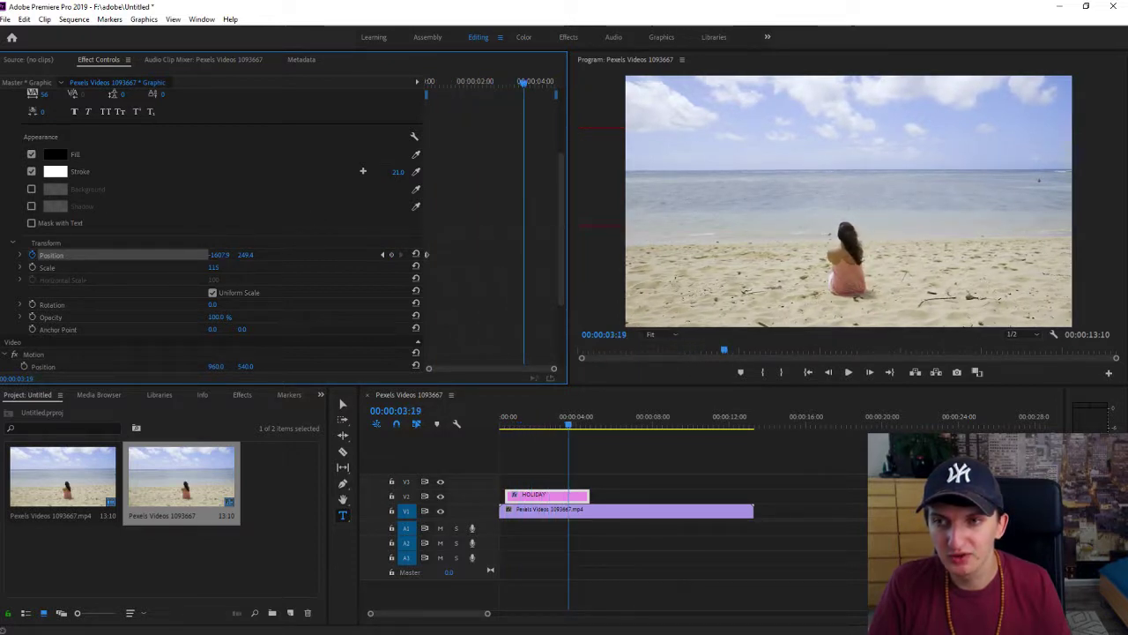
{"action": "left_click_drag", "start_coordinate": [219, 255], "coordinate": [371, 255]}
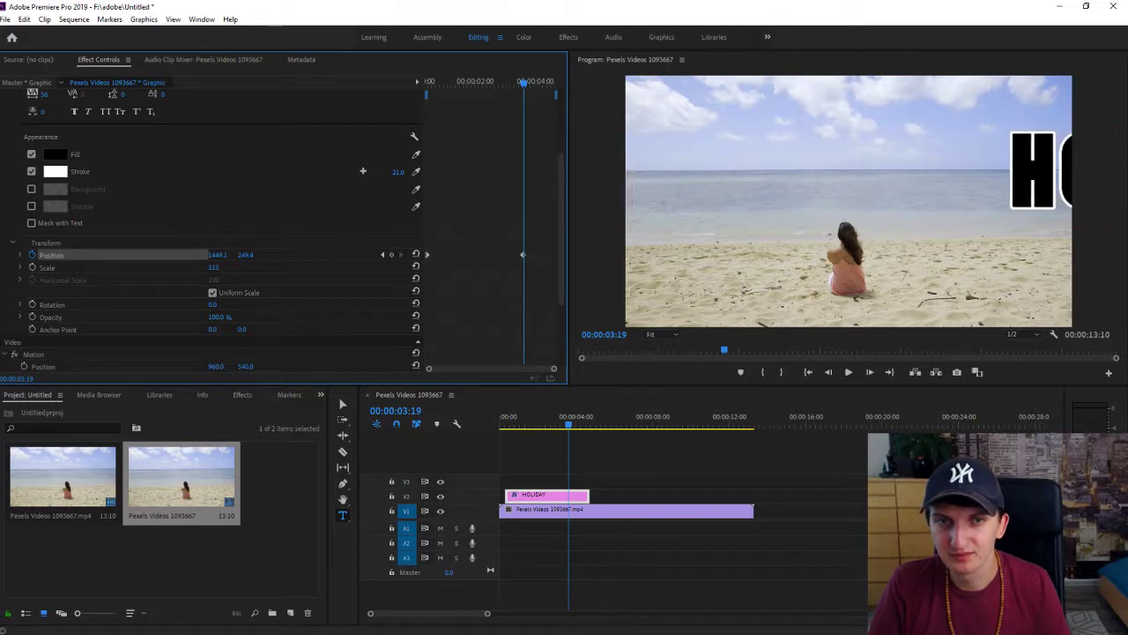
{"action": "left_click_drag", "start_coordinate": [218, 255], "coordinate": [162, 255]}
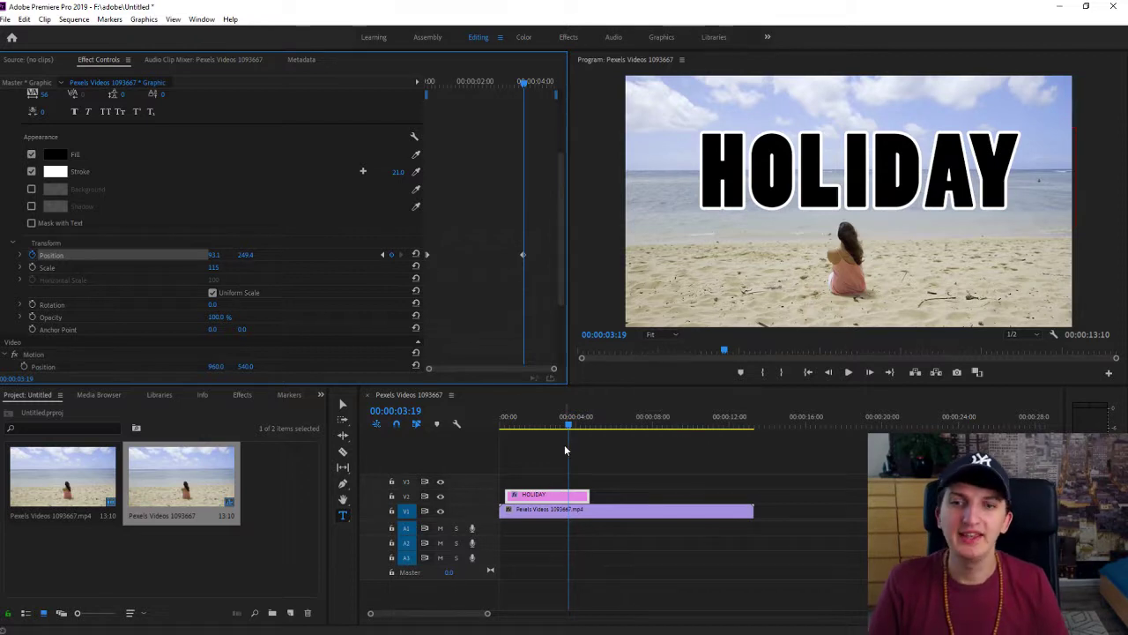
Step: Play back the sequence to preview the HOLIDAY title's position animation
{"action": "mouse_move", "coordinate": [569, 426]}
{"action": "left_mouse_down"}
{"action": "mouse_move", "coordinate": [465, 436]}
{"action": "mouse_move", "coordinate": [539, 412]}
{"action": "mouse_move", "coordinate": [566, 428]}
{"action": "left_mouse_up"}
{"action": "left_click", "coordinate": [848, 372]}
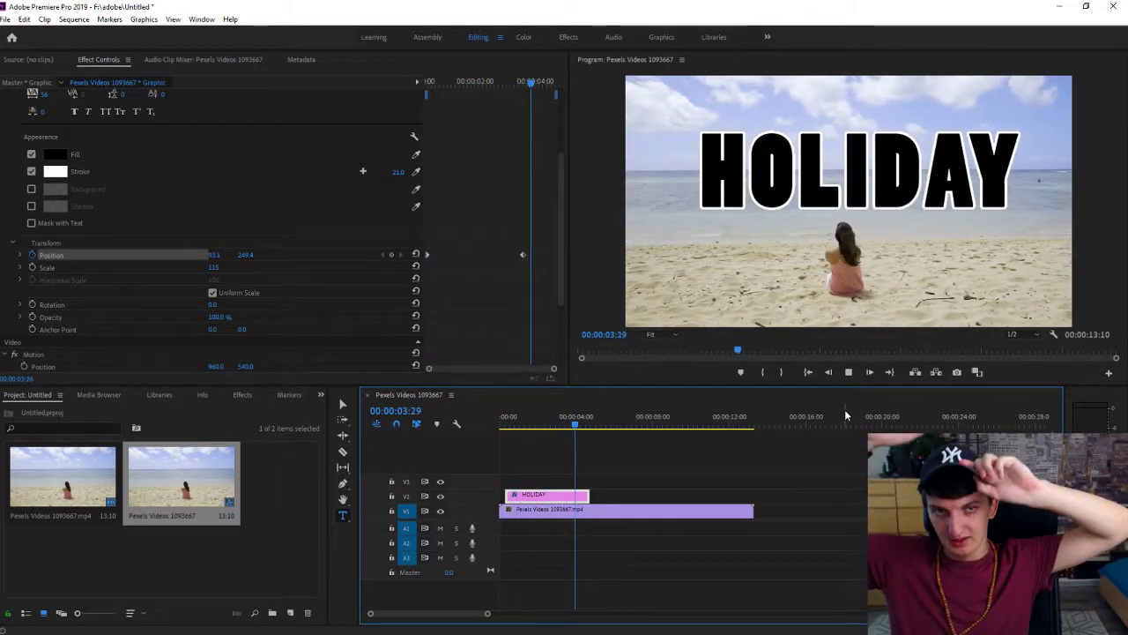
{"action": "key", "text": "space"}
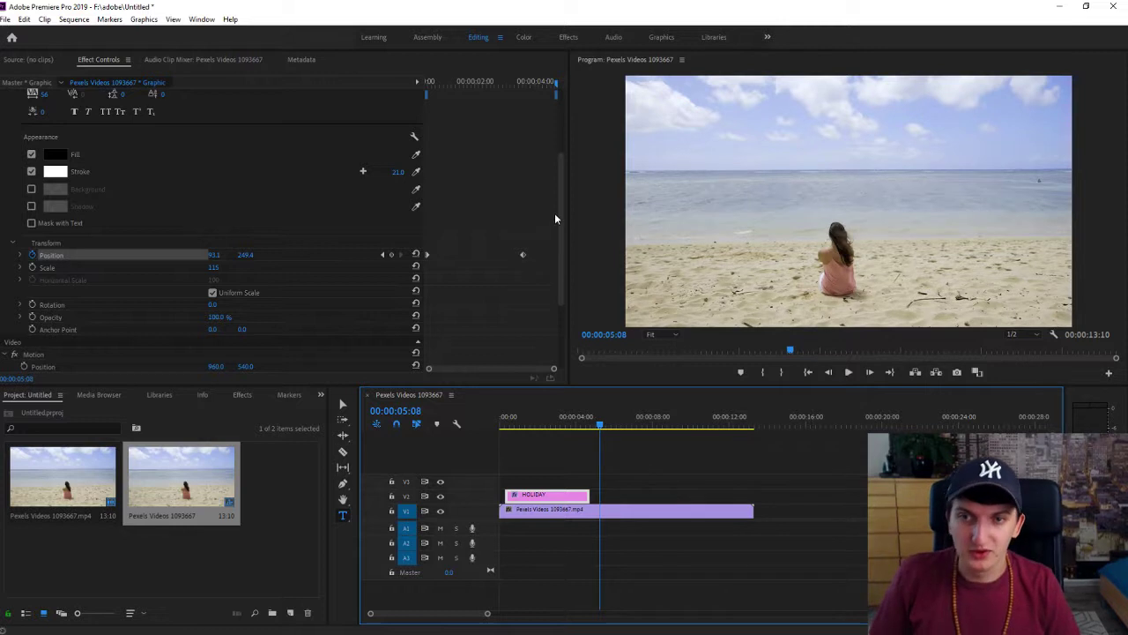
{"action": "left_click_drag", "start_coordinate": [547, 235], "coordinate": [450, 282]}
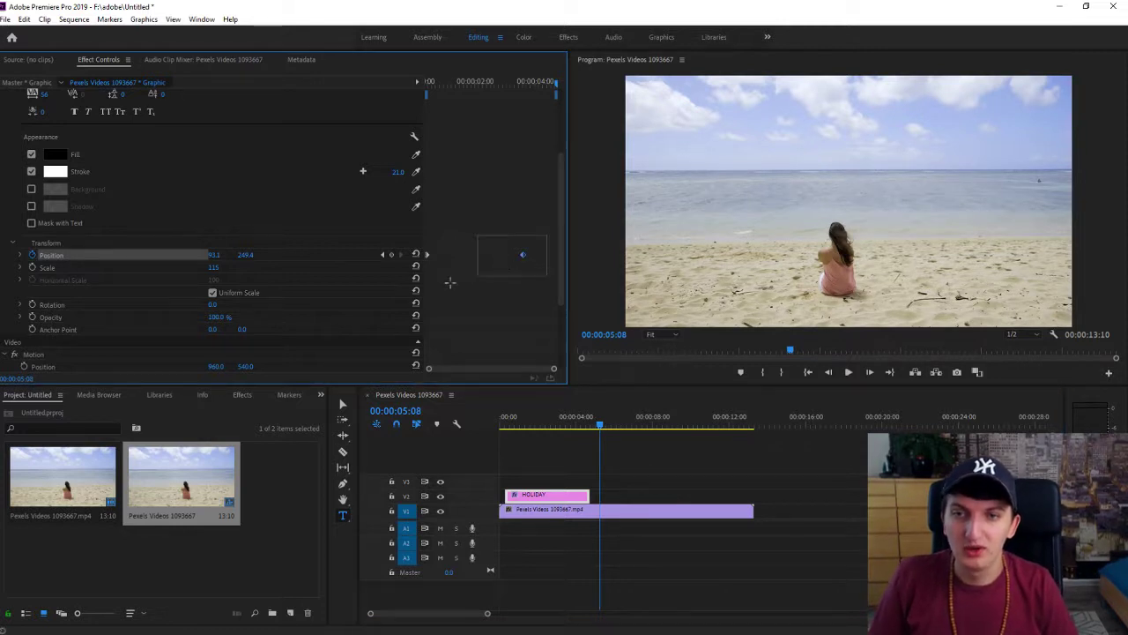
{"action": "right_click", "coordinate": [523, 256]}
{"action": "left_click", "coordinate": [524, 255]}
{"action": "right_click", "coordinate": [528, 257]}
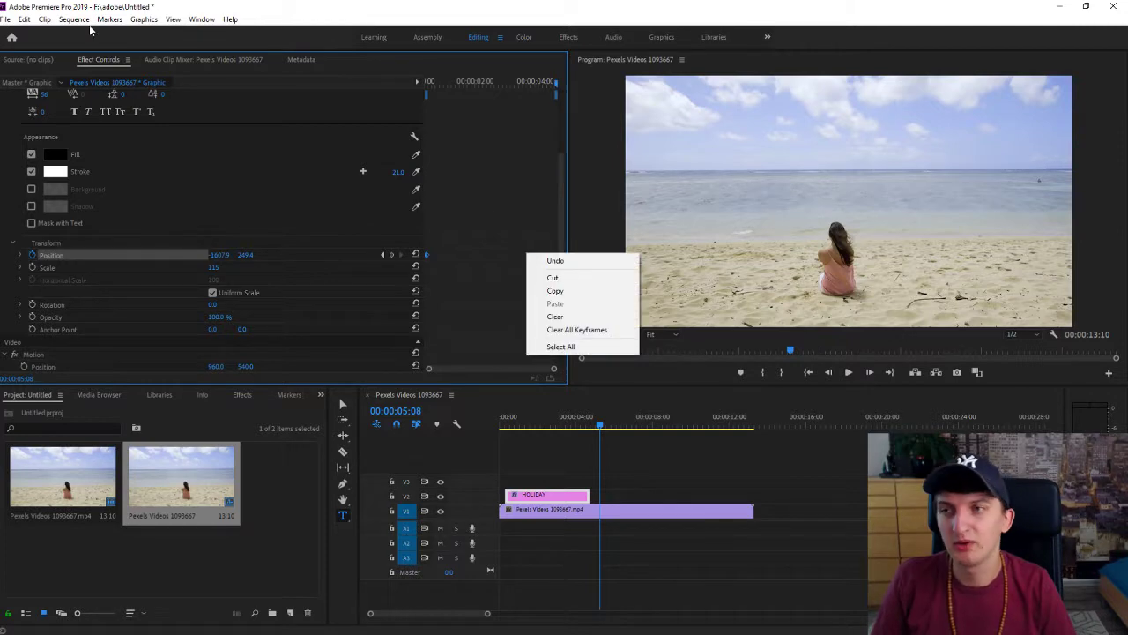
{"action": "left_click", "coordinate": [28, 19]}
{"action": "left_click", "coordinate": [26, 19]}
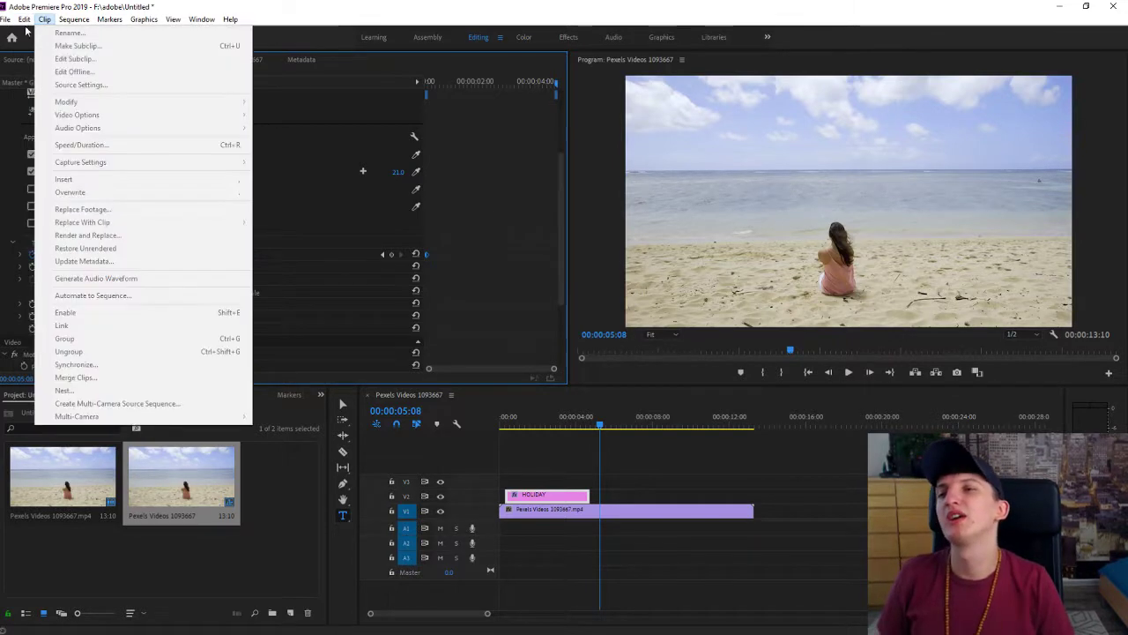
{"action": "left_click", "coordinate": [30, 34]}
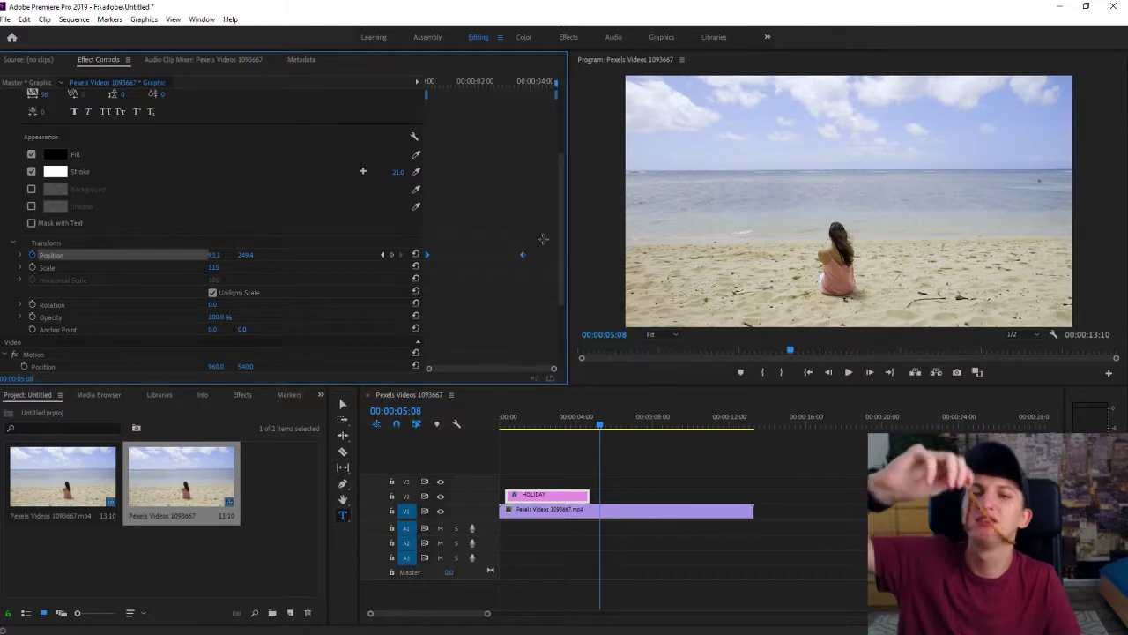
Step: Set the temporal interpolation of both HOLIDAY position keyframes to Bezier
{"action": "right_click", "coordinate": [522, 256]}
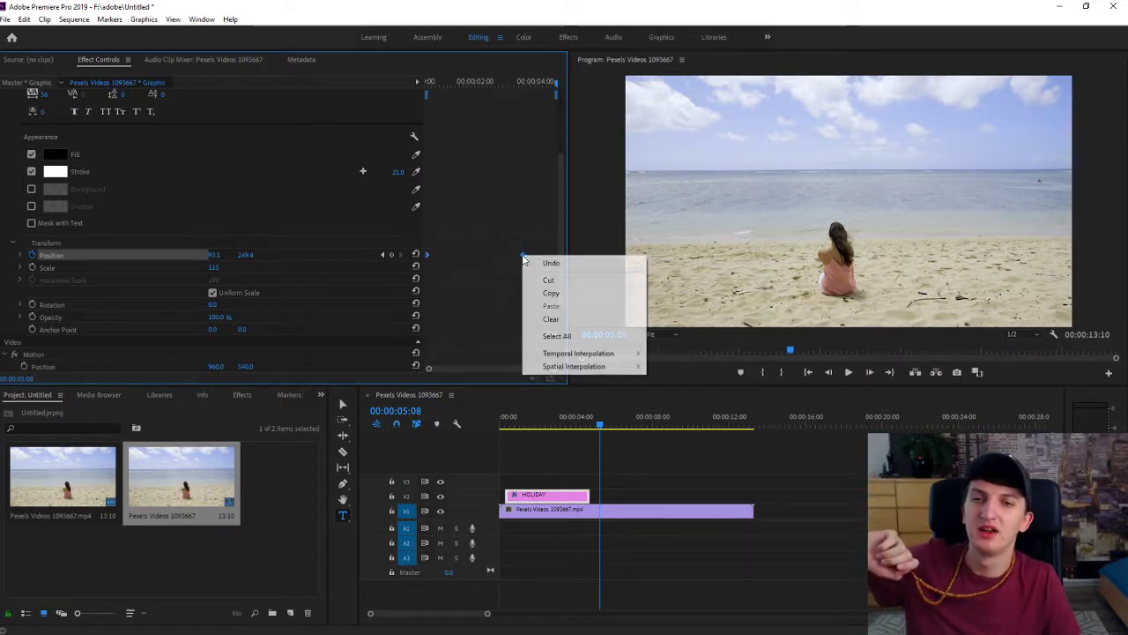
{"action": "mouse_move", "coordinate": [561, 356]}
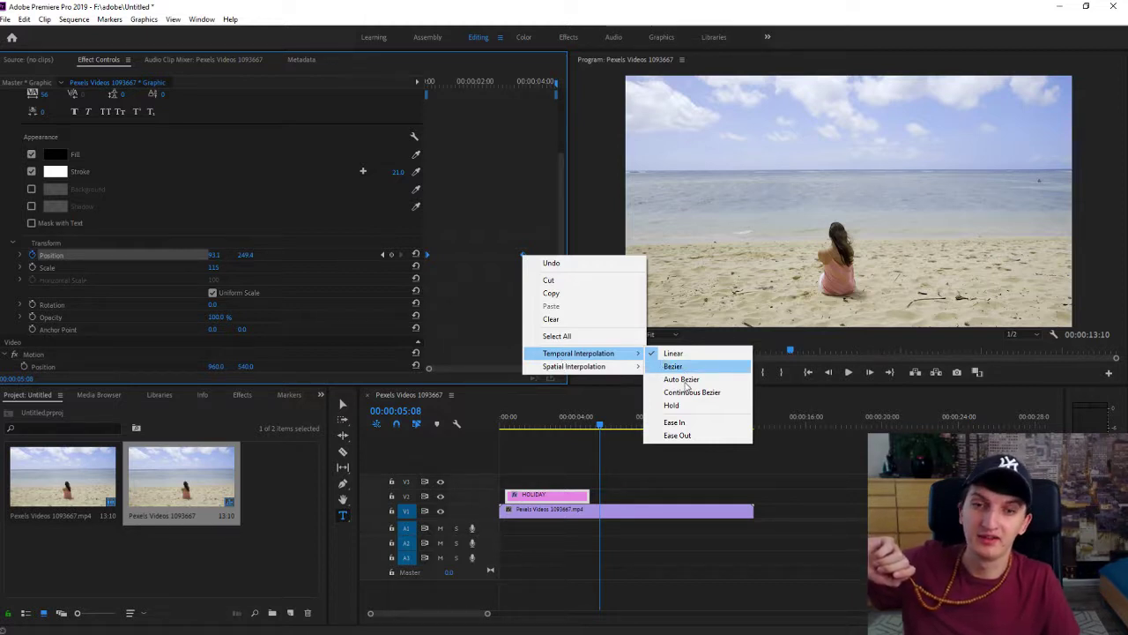
{"action": "left_click", "coordinate": [671, 405]}
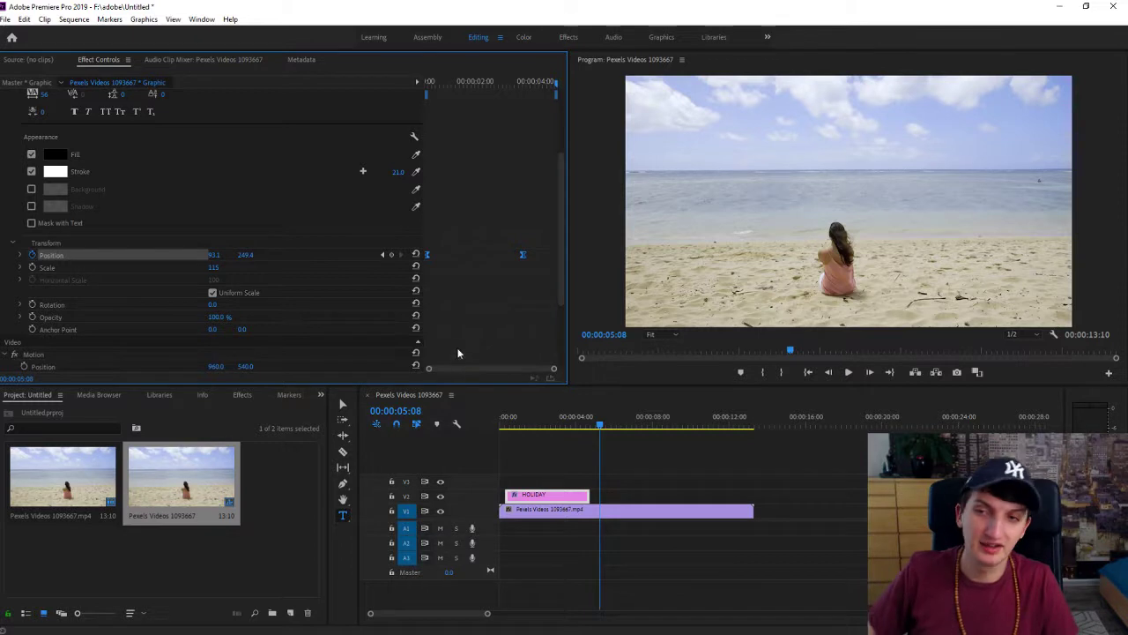
Step: Replay the sequence from its start to check the smoothed slide-in, stopping near the end of the HOLIDAY clip
{"action": "left_click", "coordinate": [502, 428]}
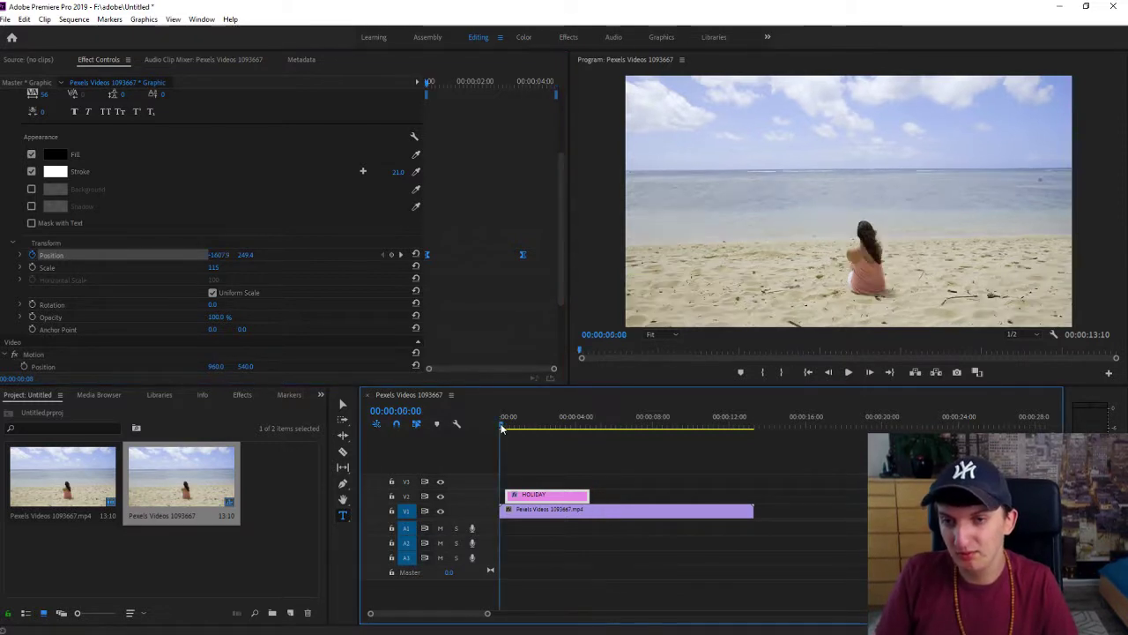
{"action": "key", "text": "space"}
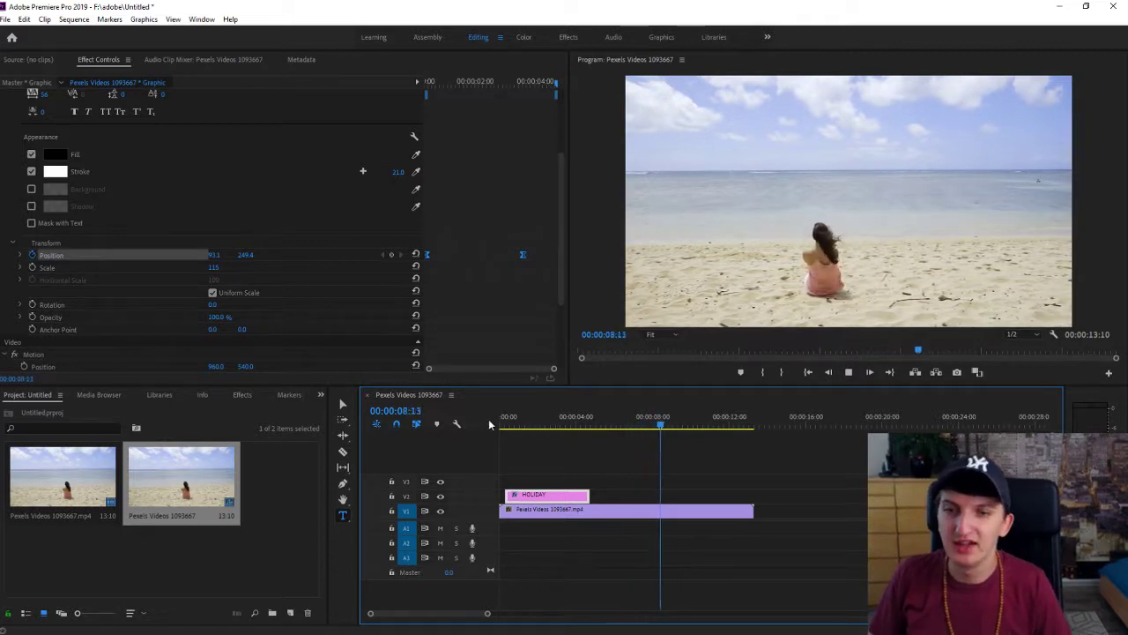
{"action": "left_click", "coordinate": [510, 426]}
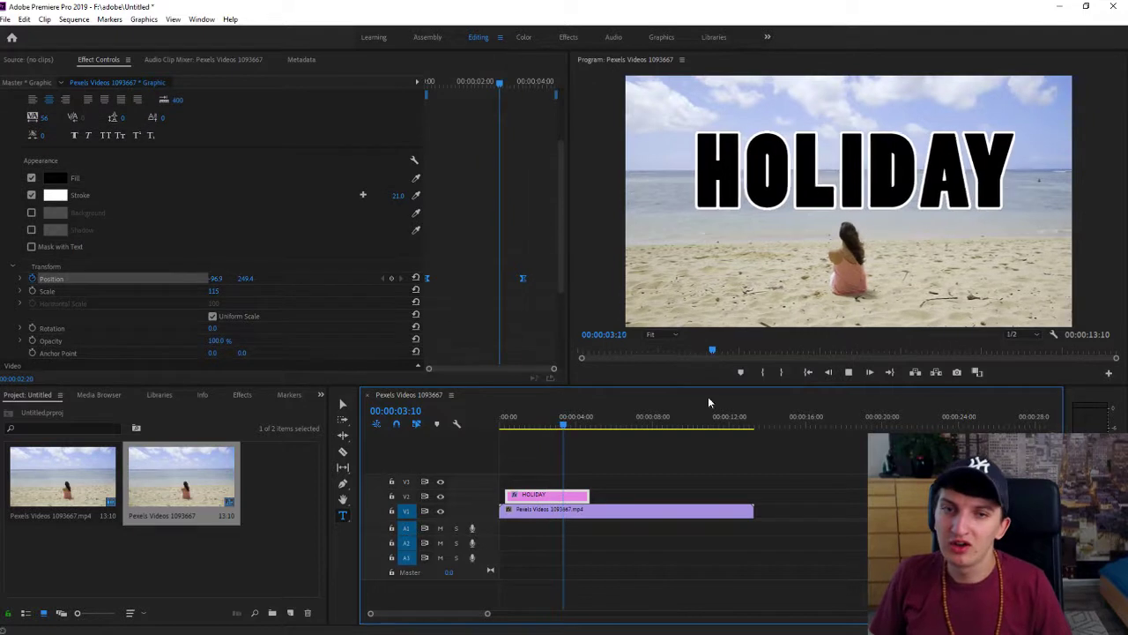
{"action": "left_click", "coordinate": [580, 426]}
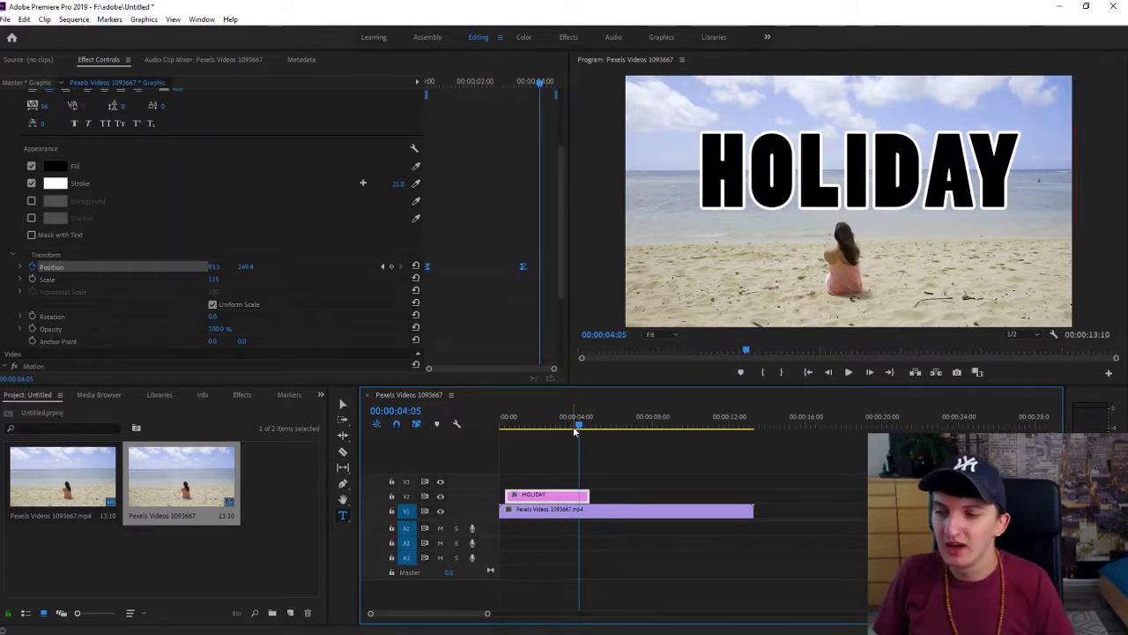